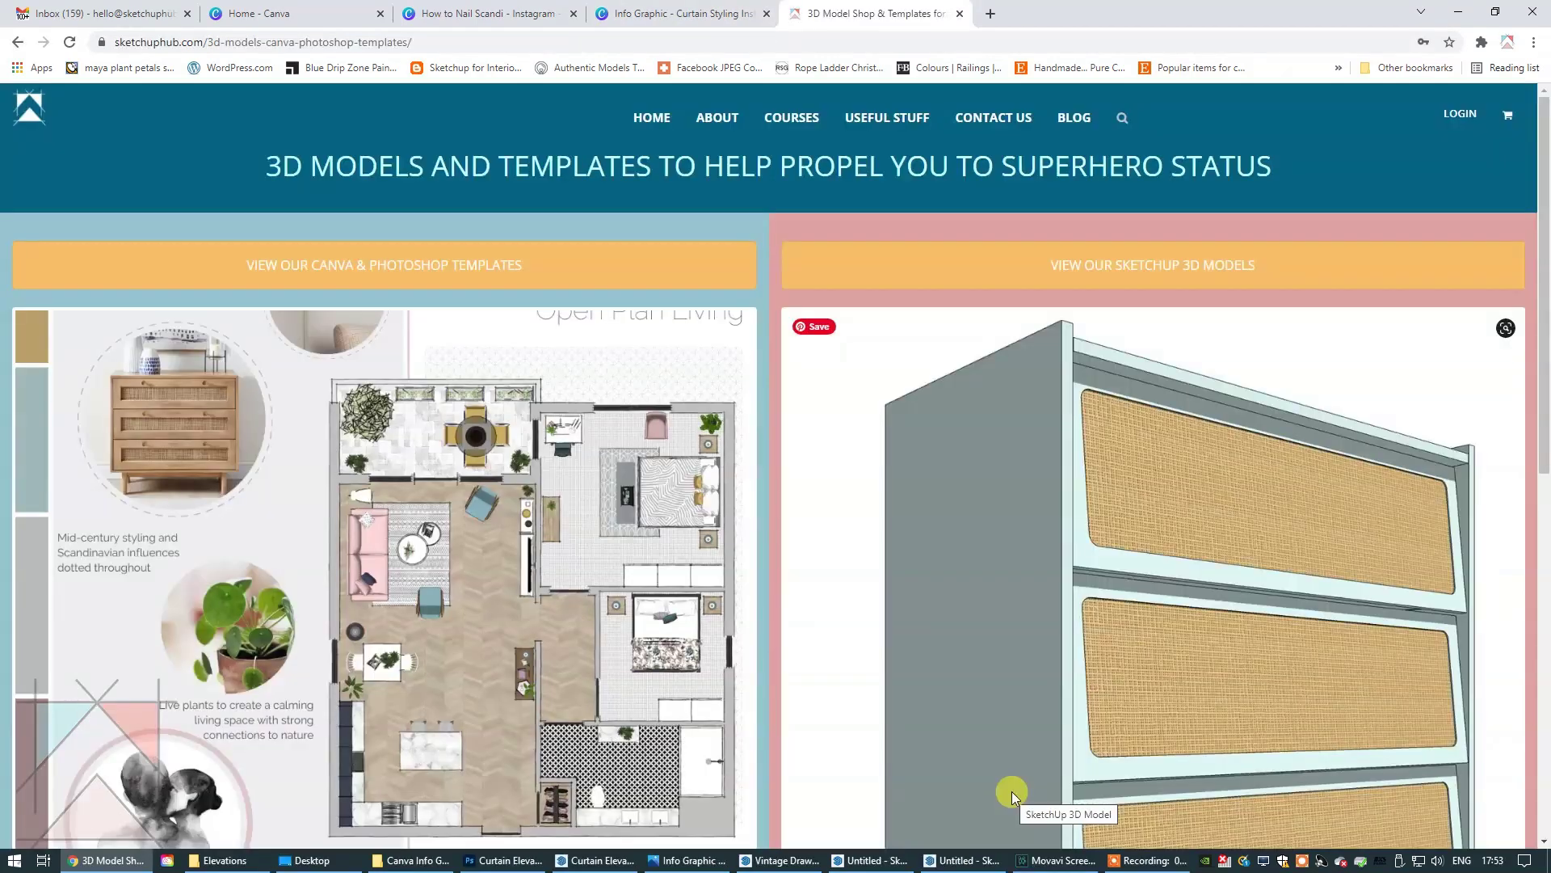
# Browse the sketchuphub Canva templates and page through the Client Presentation product images.
pyautogui.click(394, 269)
pyautogui.scroll(-3, 929, 663)
pyautogui.click(1331, 604)
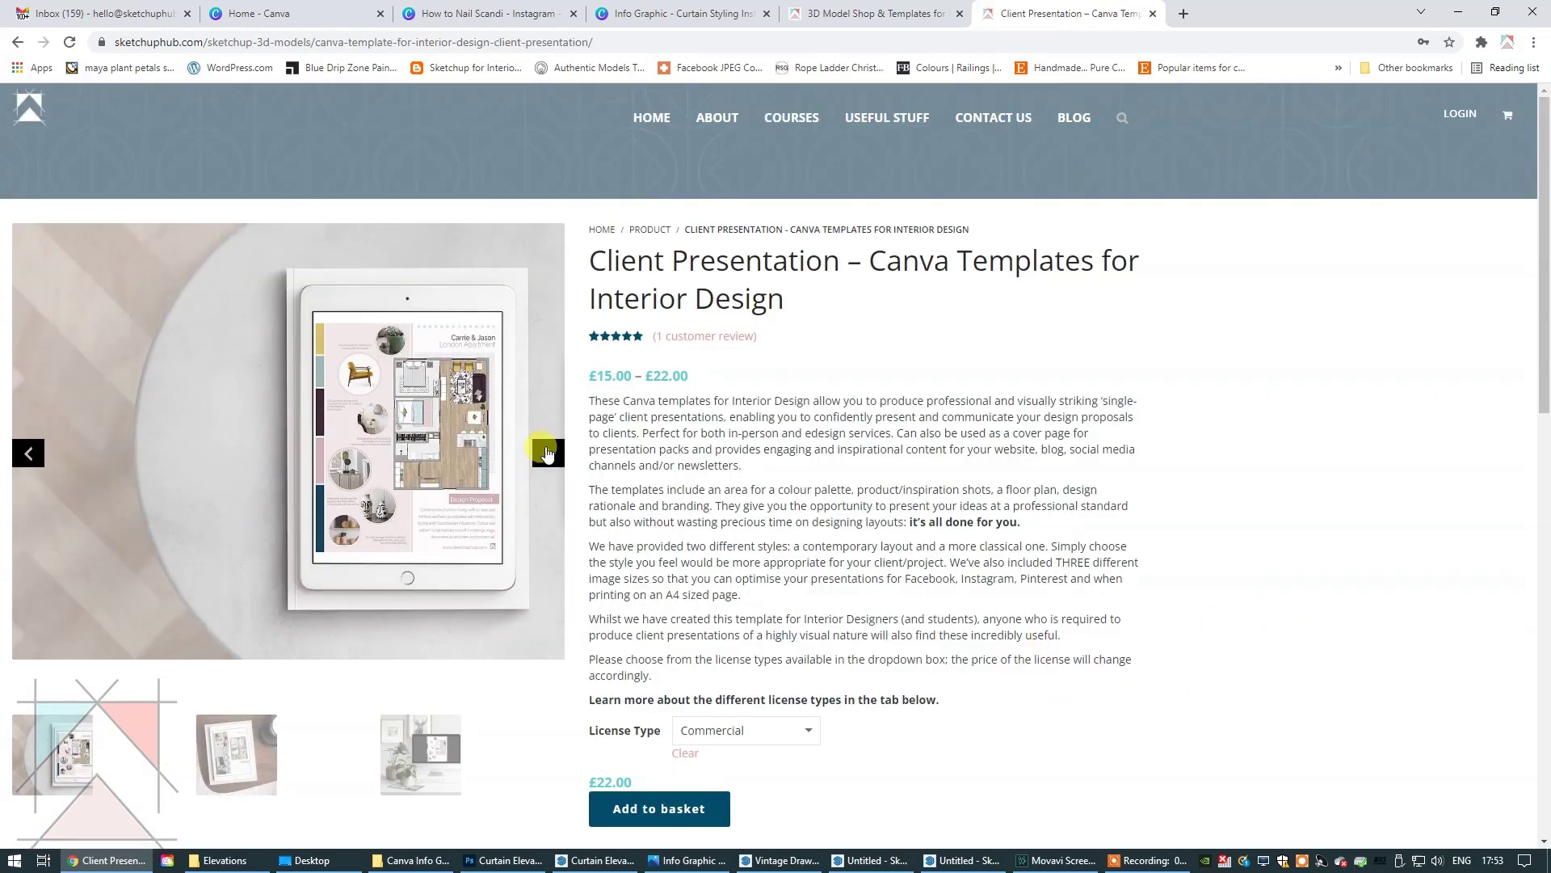
pyautogui.click(548, 454)
pyautogui.click(546, 454)
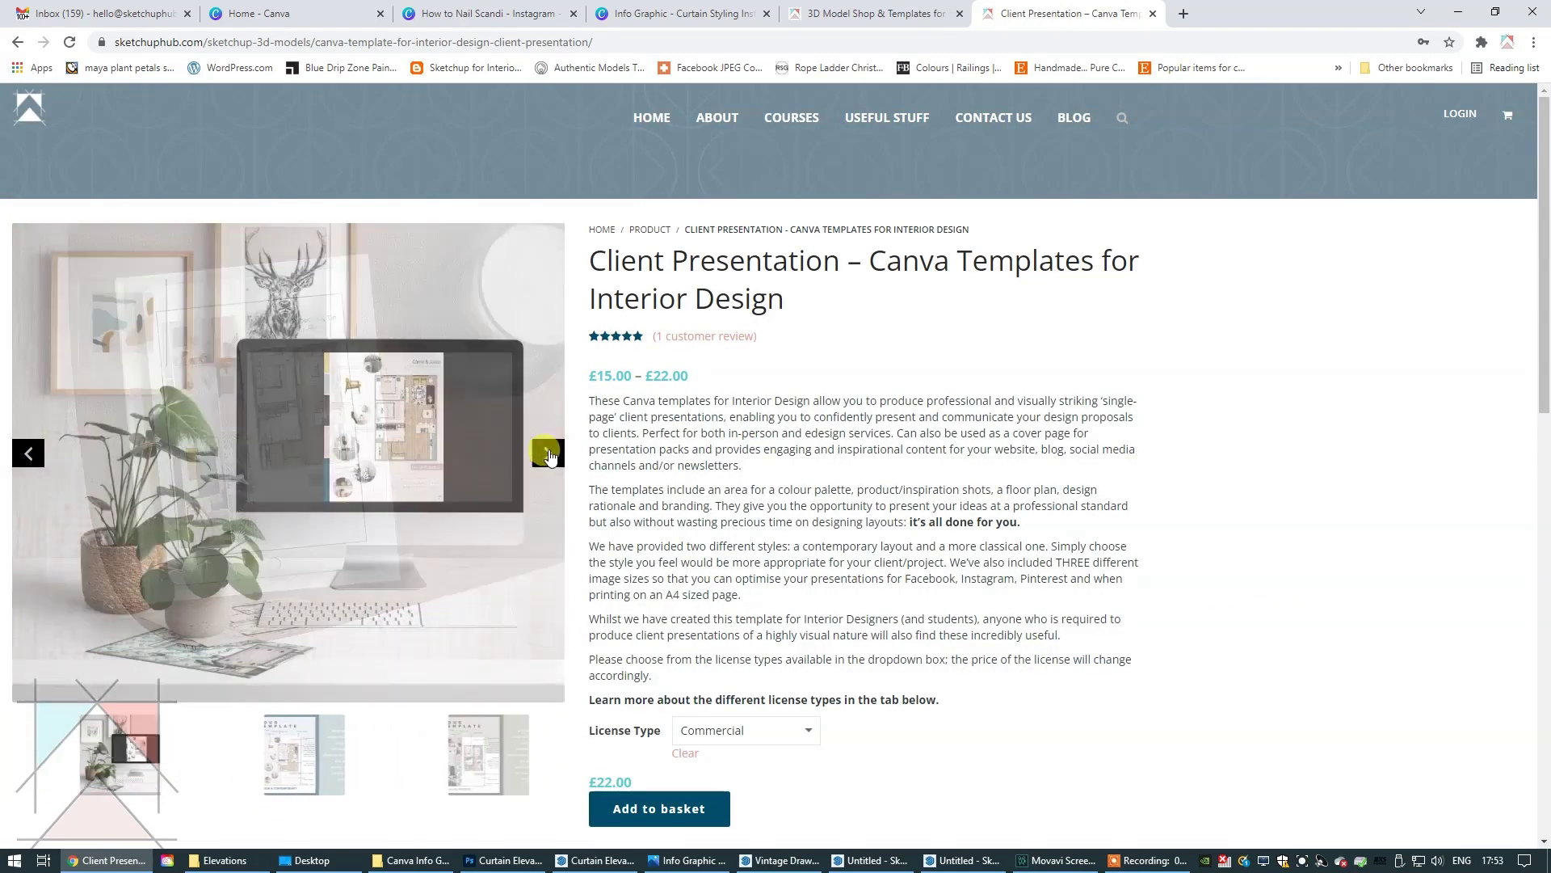
# Go back to the templates grid and page through the Client Brief product images.
pyautogui.click(18, 43)
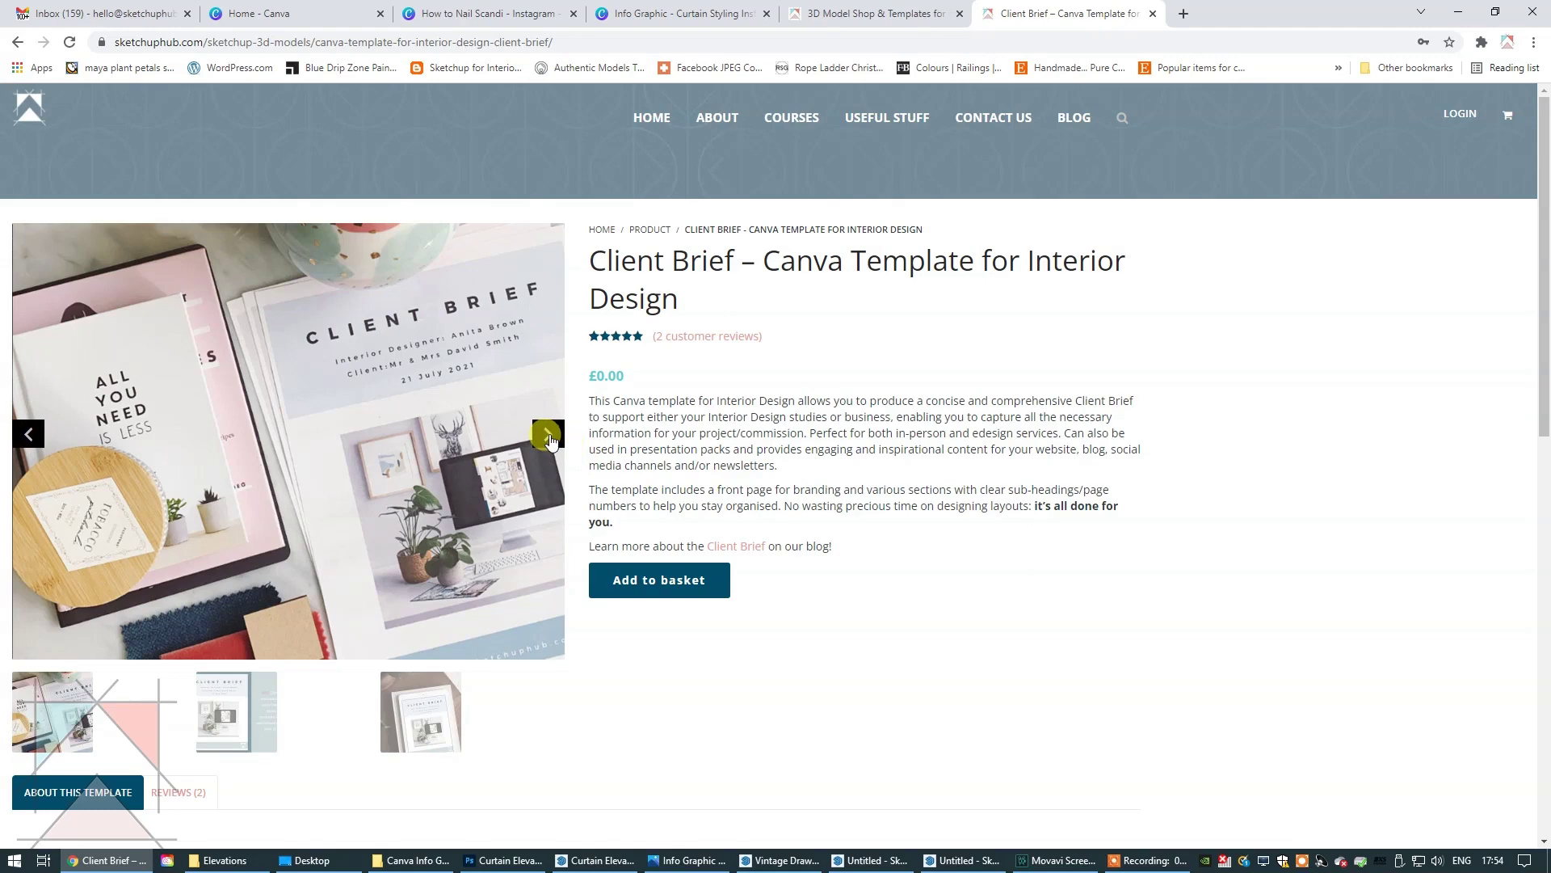
pyautogui.click(548, 437)
pyautogui.click(548, 437)
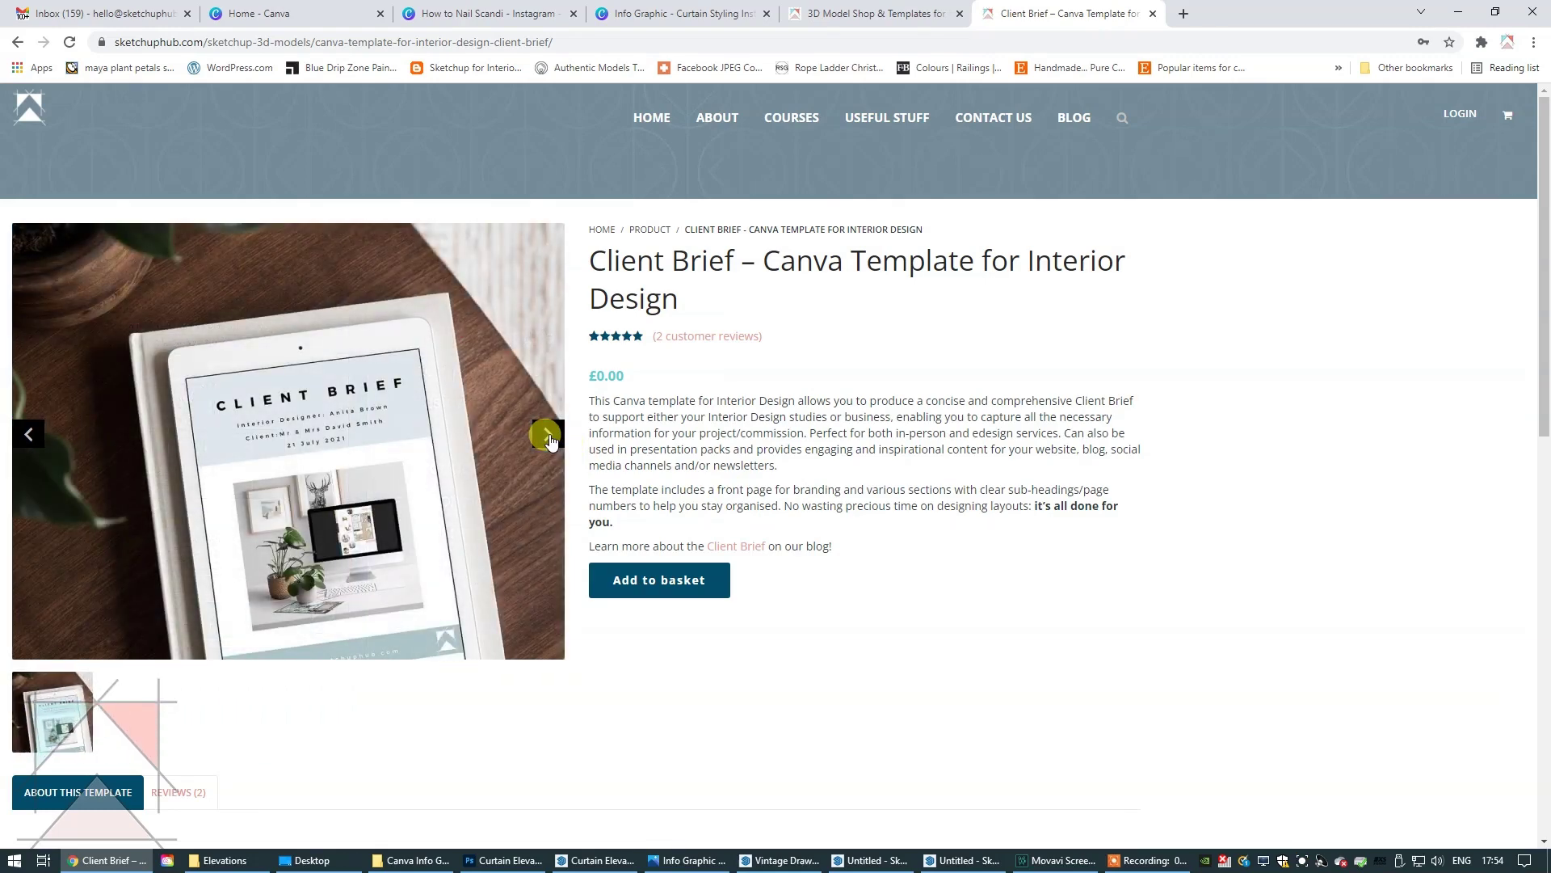
pyautogui.click(548, 436)
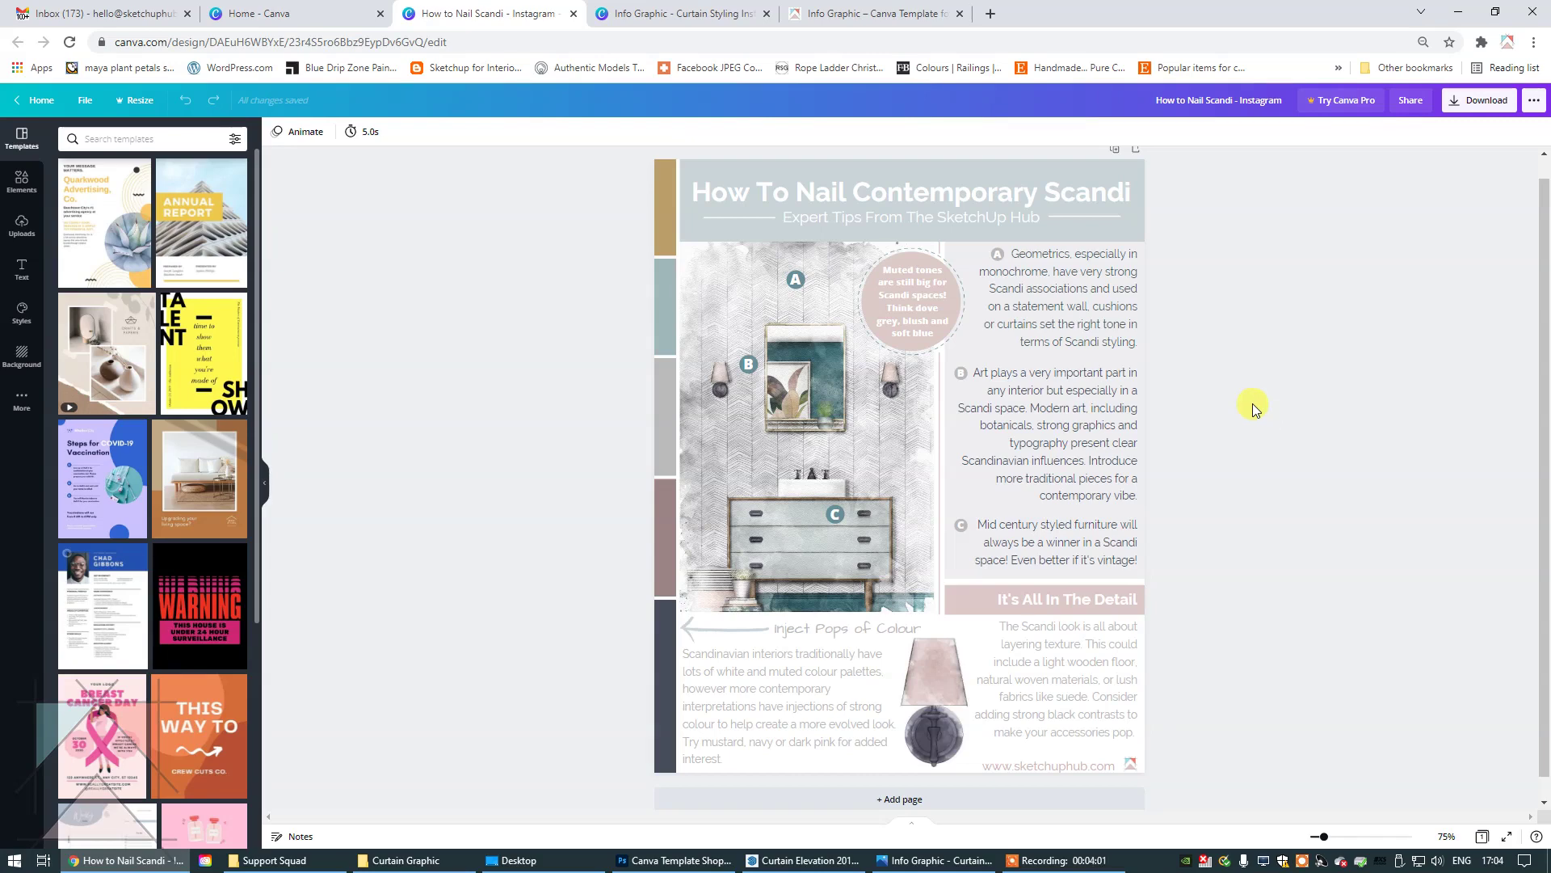
# Switch to the Info Graphic – Curtain Styling tab showing 'Hang Curtains Like A Pro!'.
pyautogui.click(683, 18)
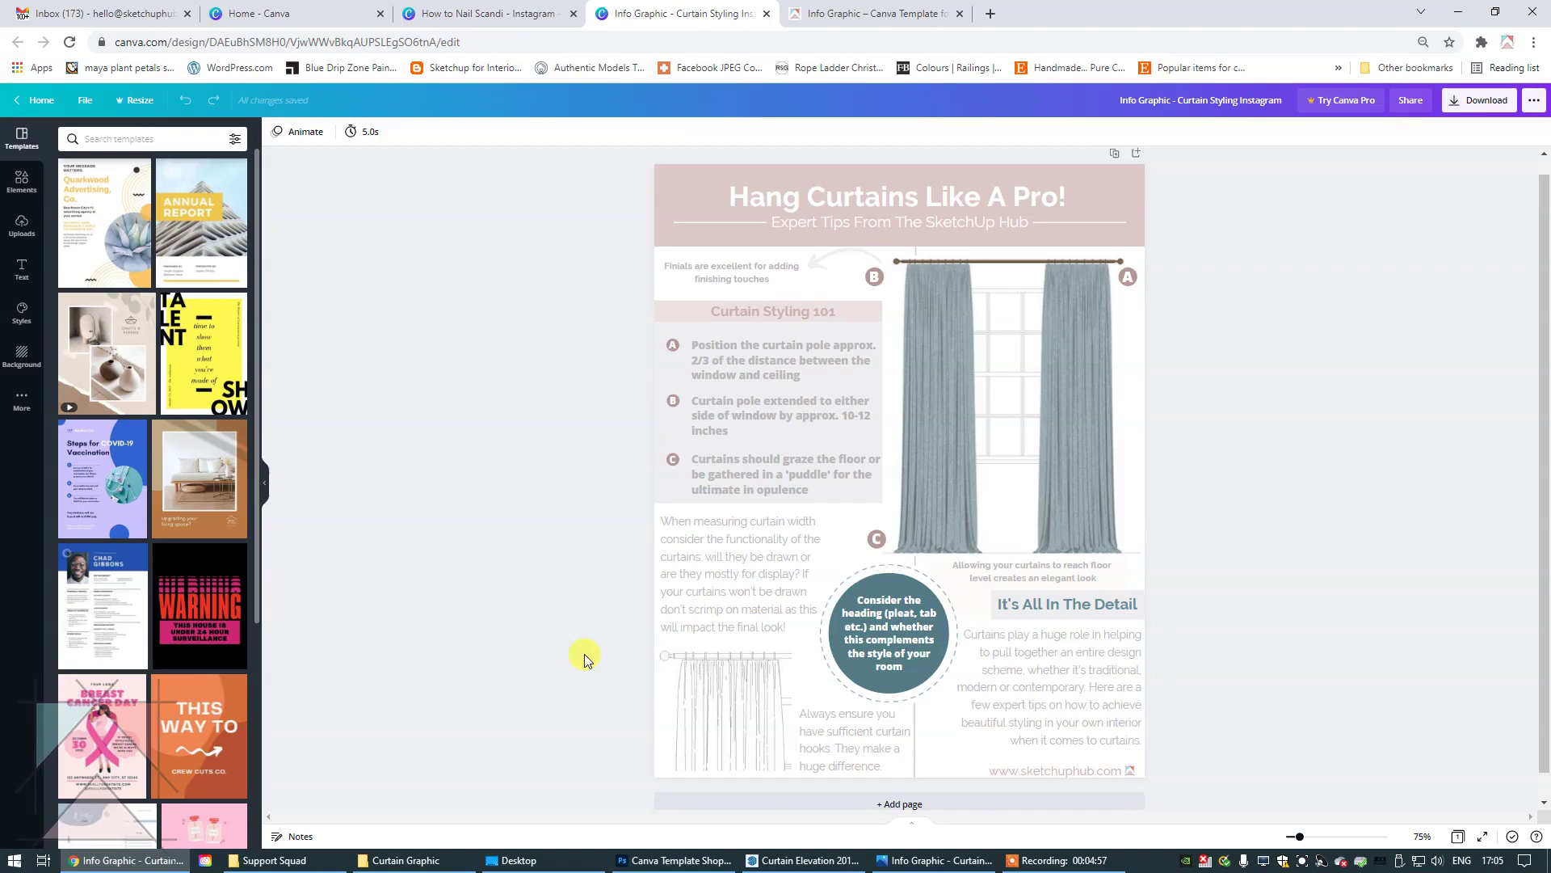
# Bring up Curtain Elevation 2017.skp in SketchUp from the taskbar.
pyautogui.click(788, 864)
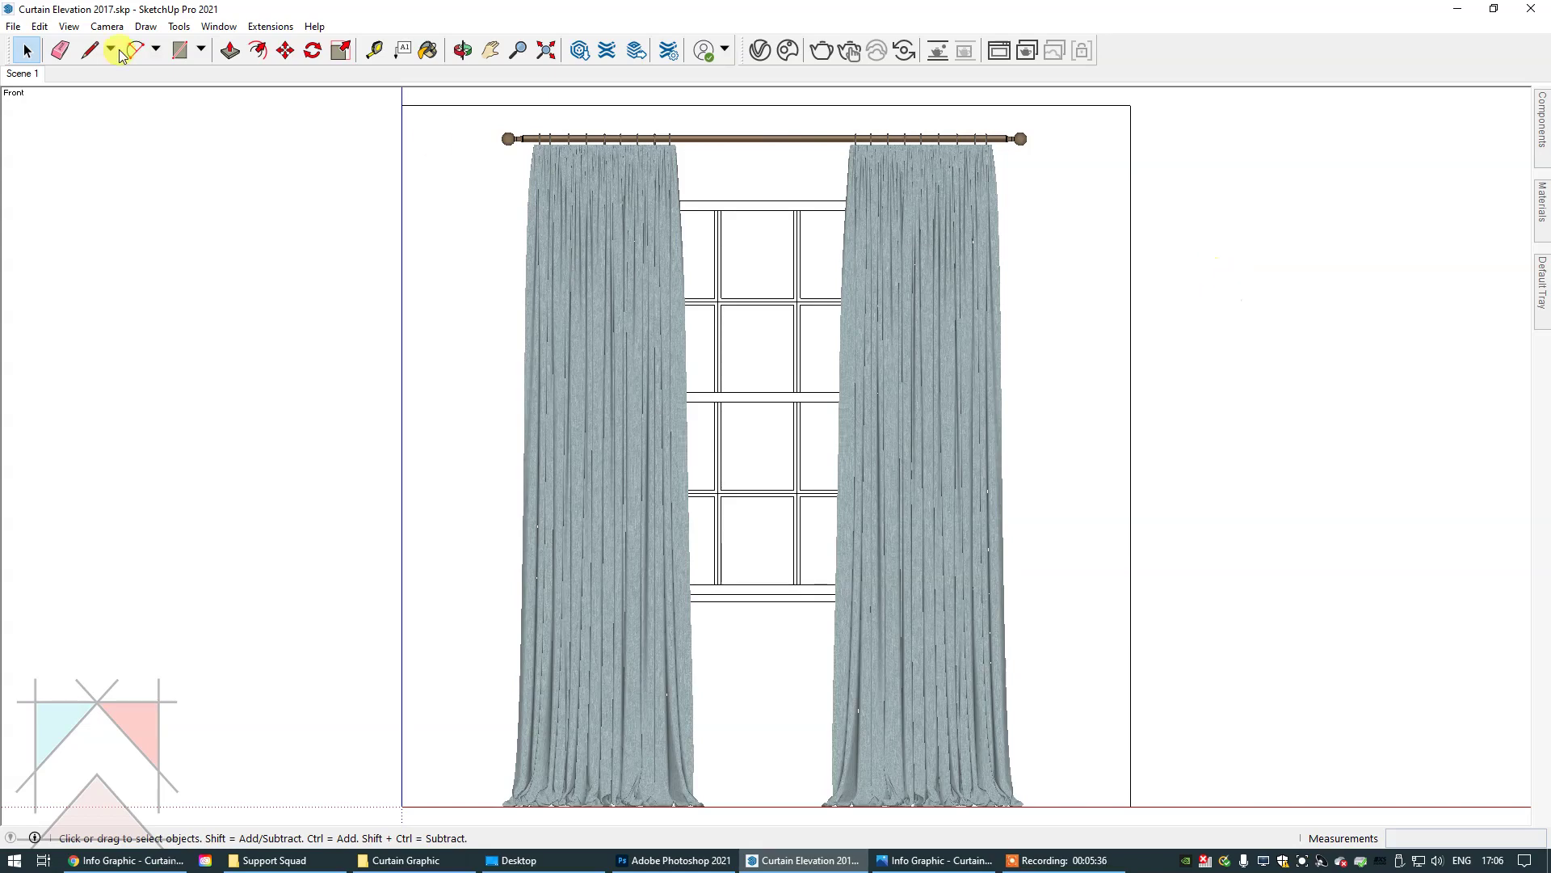
# Export a 2D graphic 'Curtain Elevation 2017.png' at 3400 × 1640 px with 0.75 line scale.
pyautogui.click(13, 26)
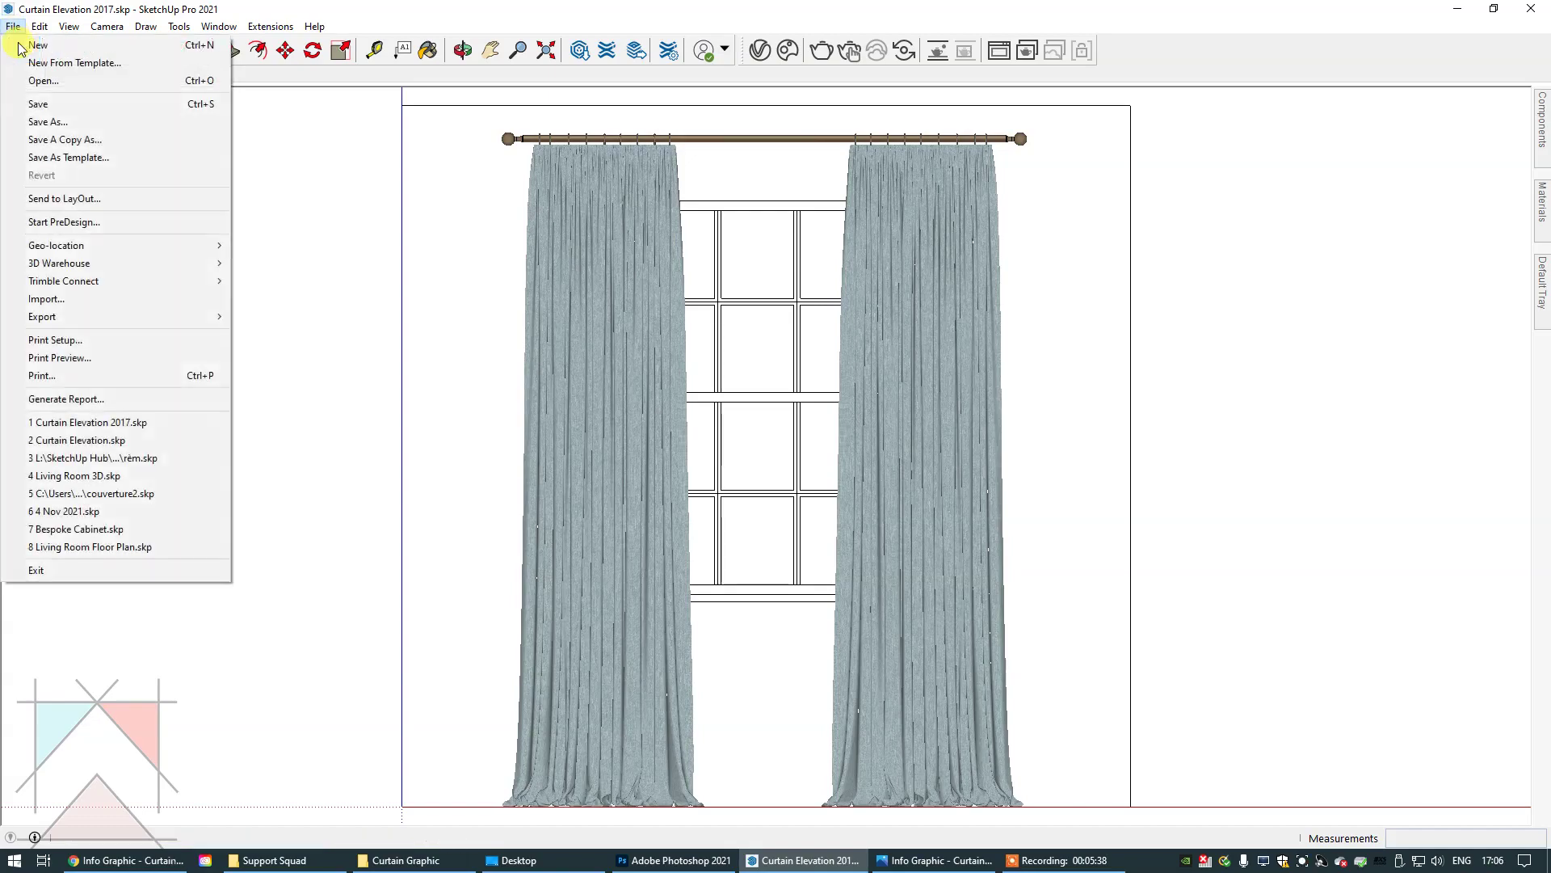
pyautogui.moveTo(64, 319)
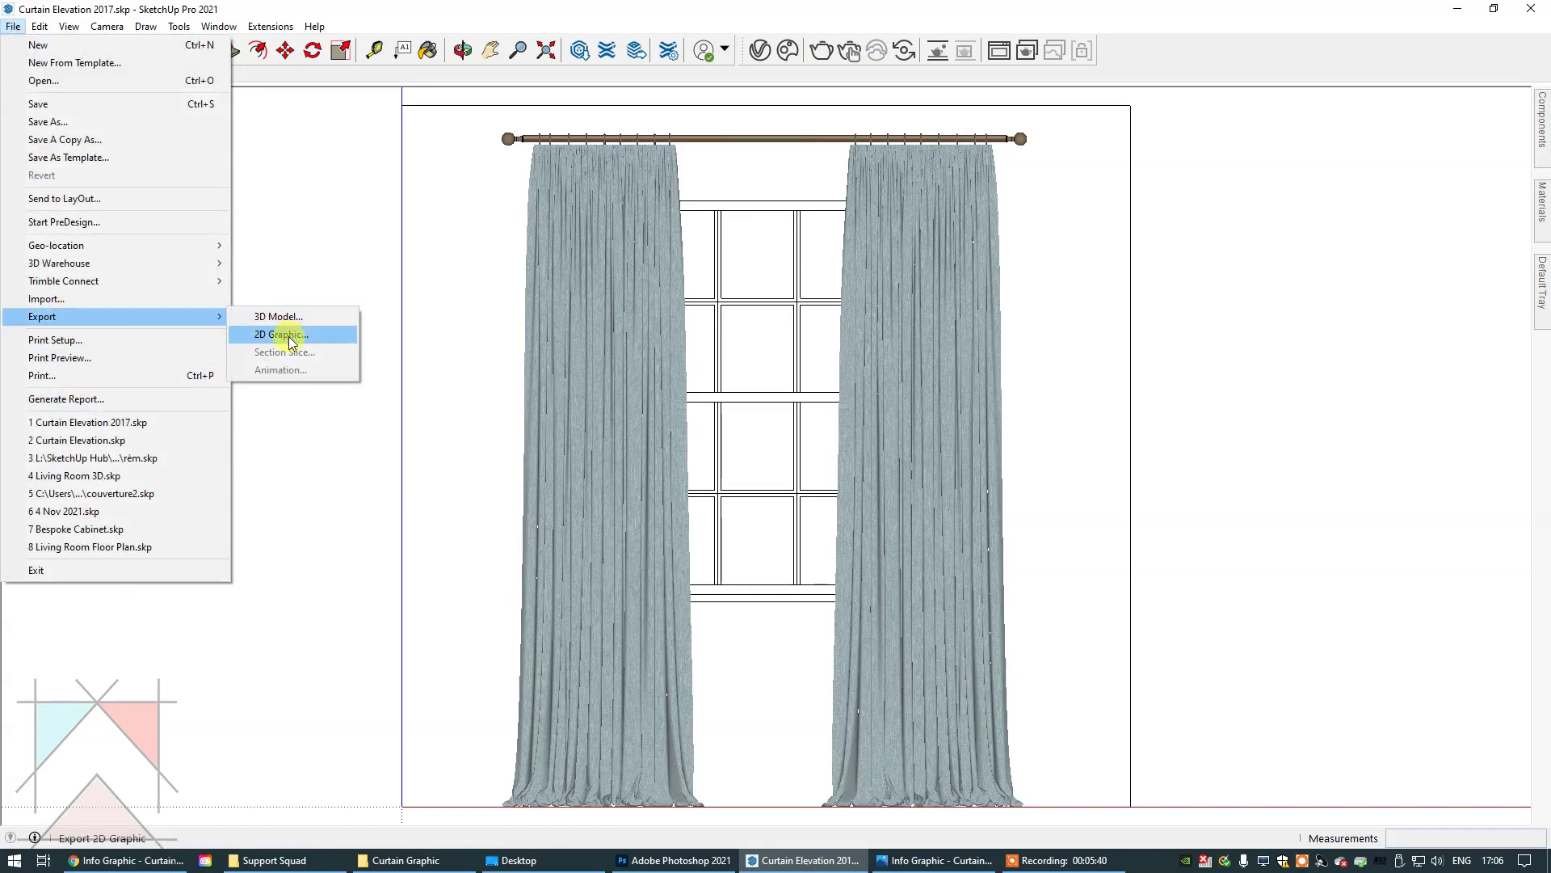
pyautogui.click(290, 336)
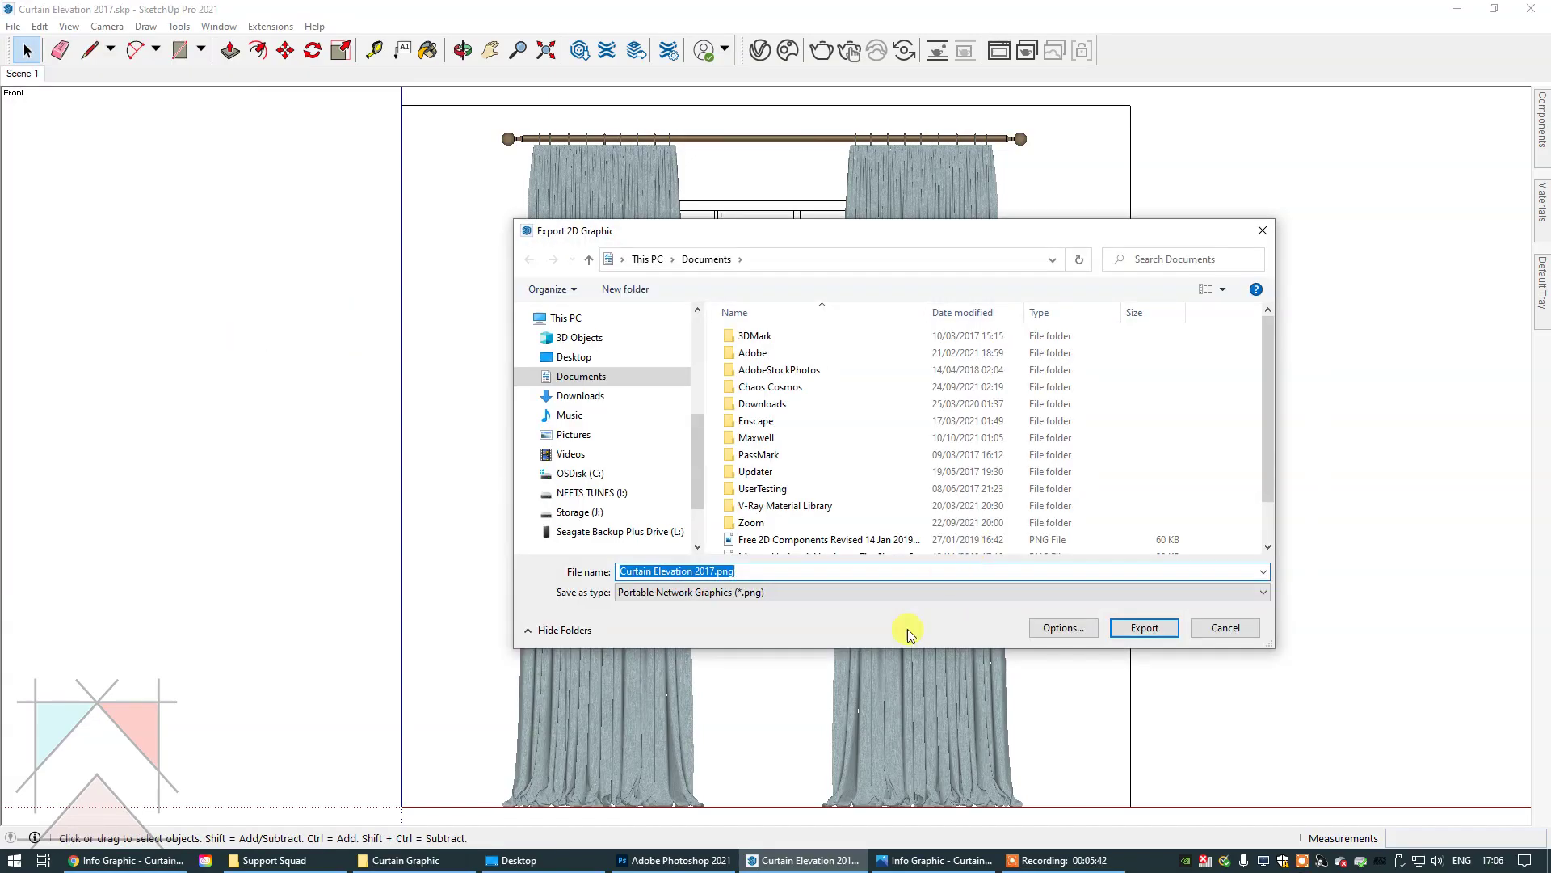
pyautogui.click(1047, 631)
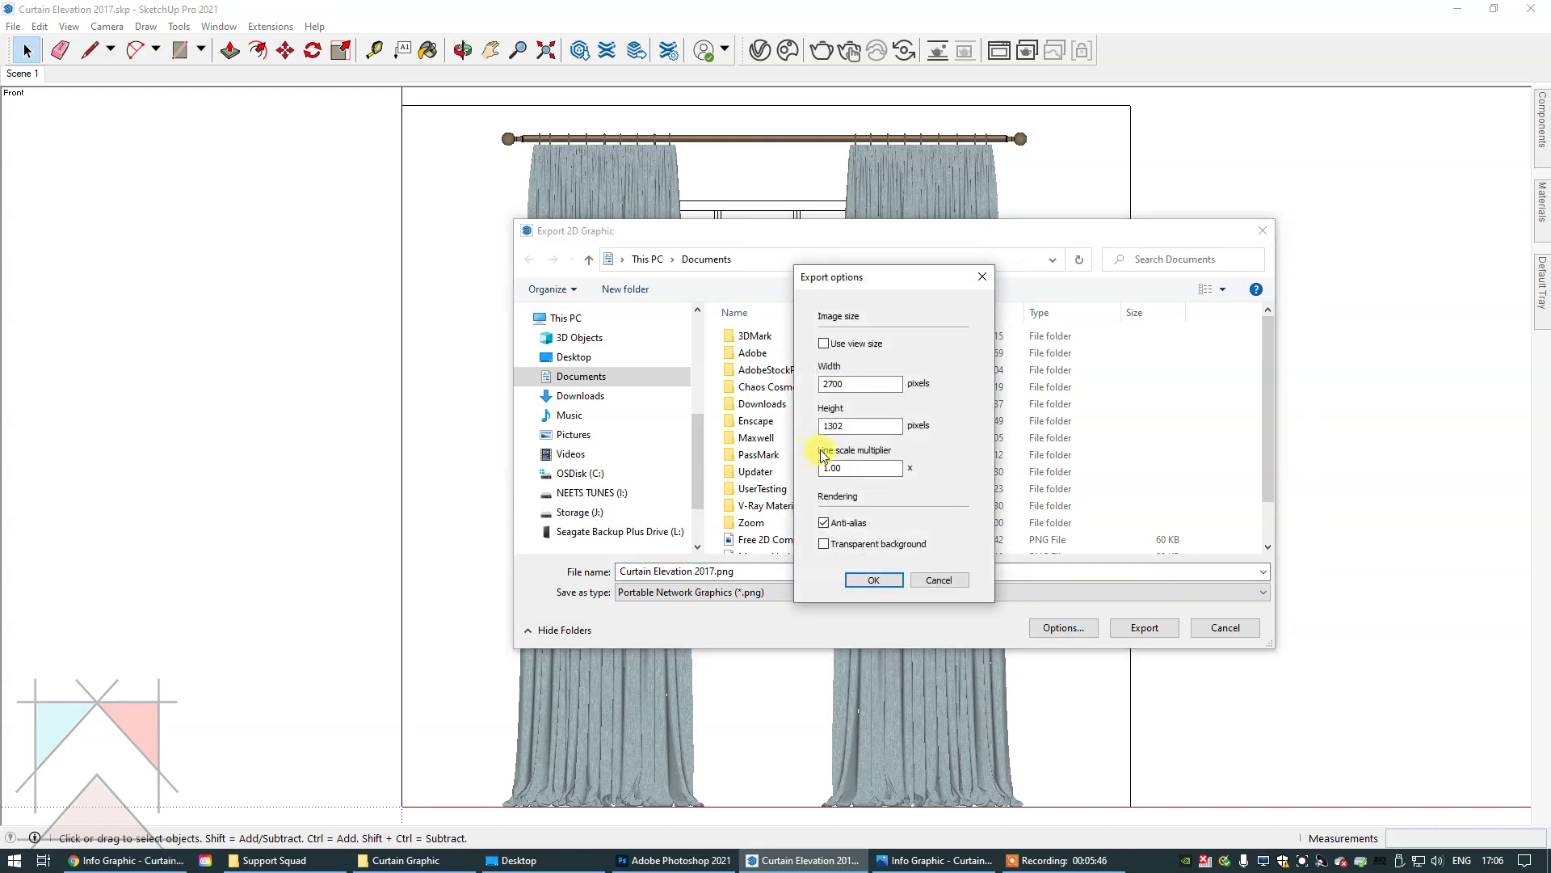
pyautogui.click(872, 467)
pyautogui.press('BackSpace')
pyautogui.press('BackSpace')
pyautogui.write('.75')
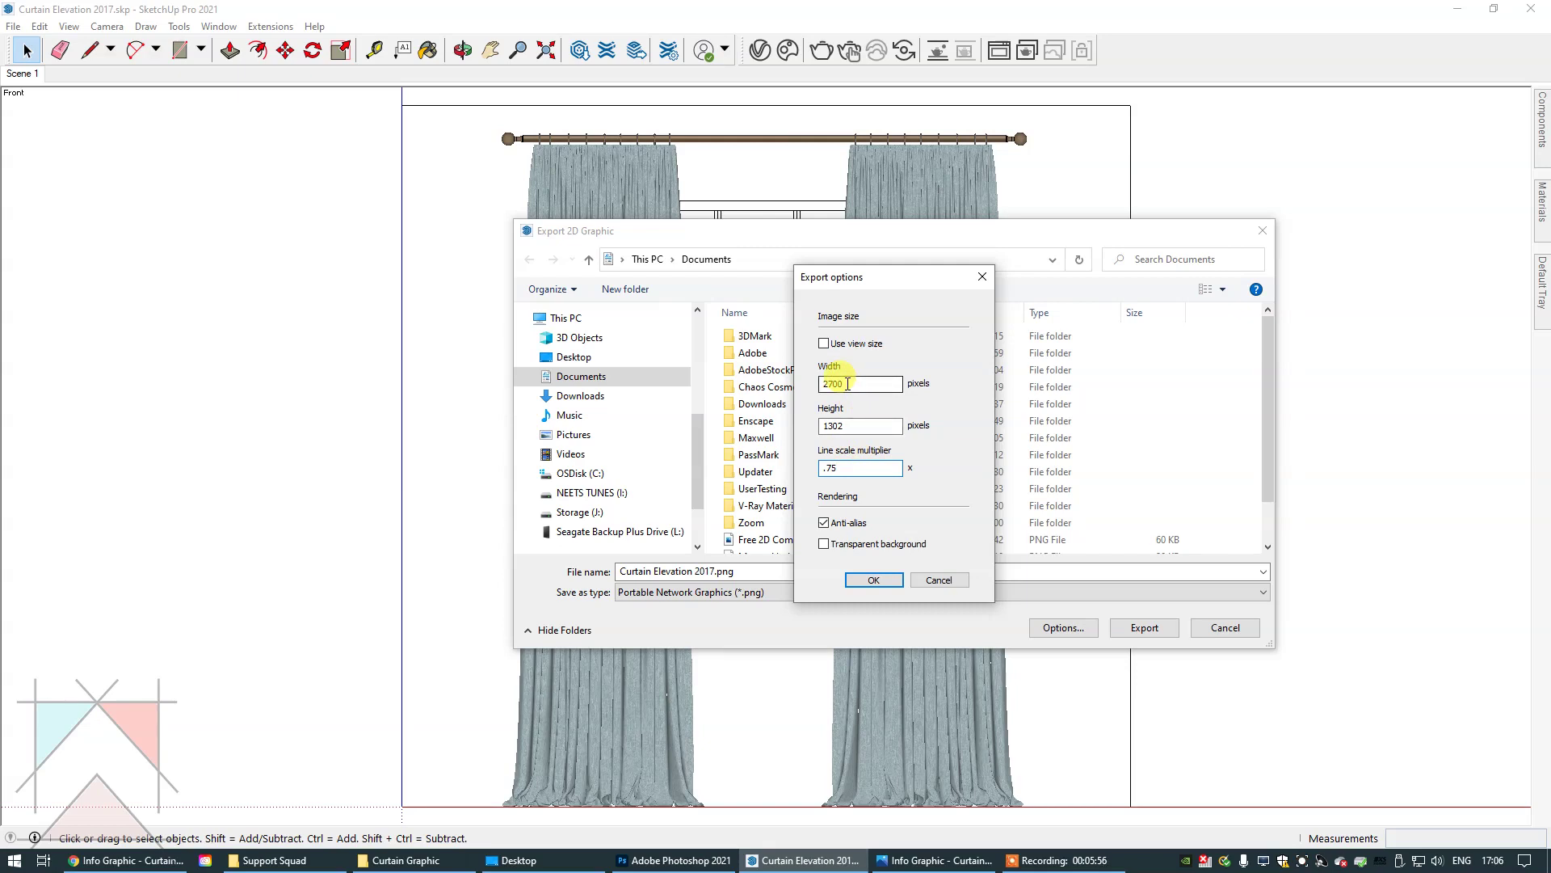
pyautogui.moveTo(848, 384); pyautogui.dragTo(816, 384)
pyautogui.write('34')
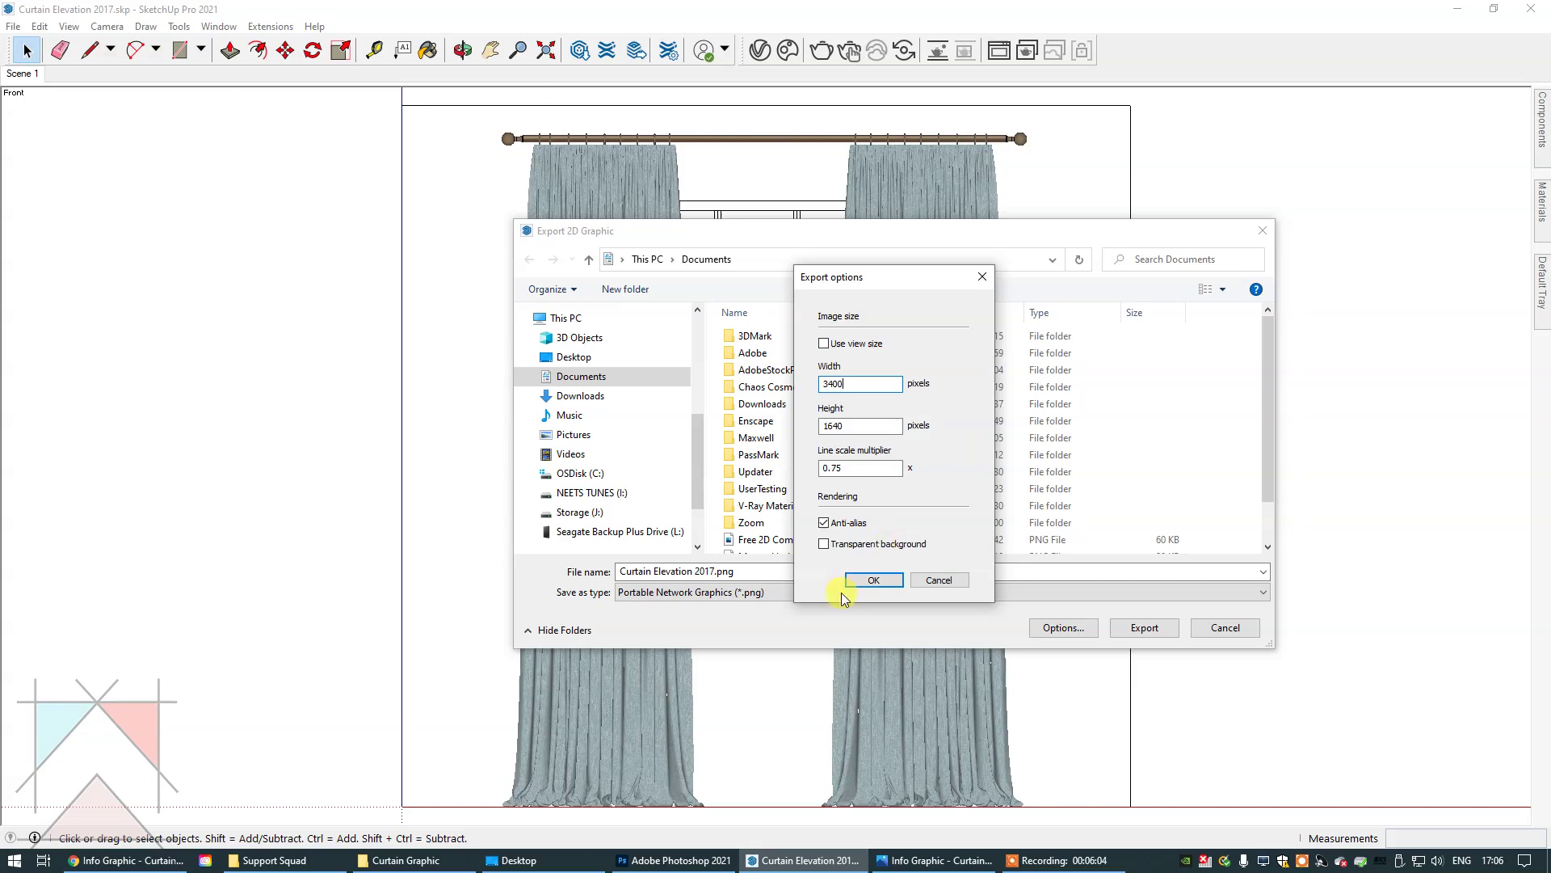
pyautogui.click(860, 582)
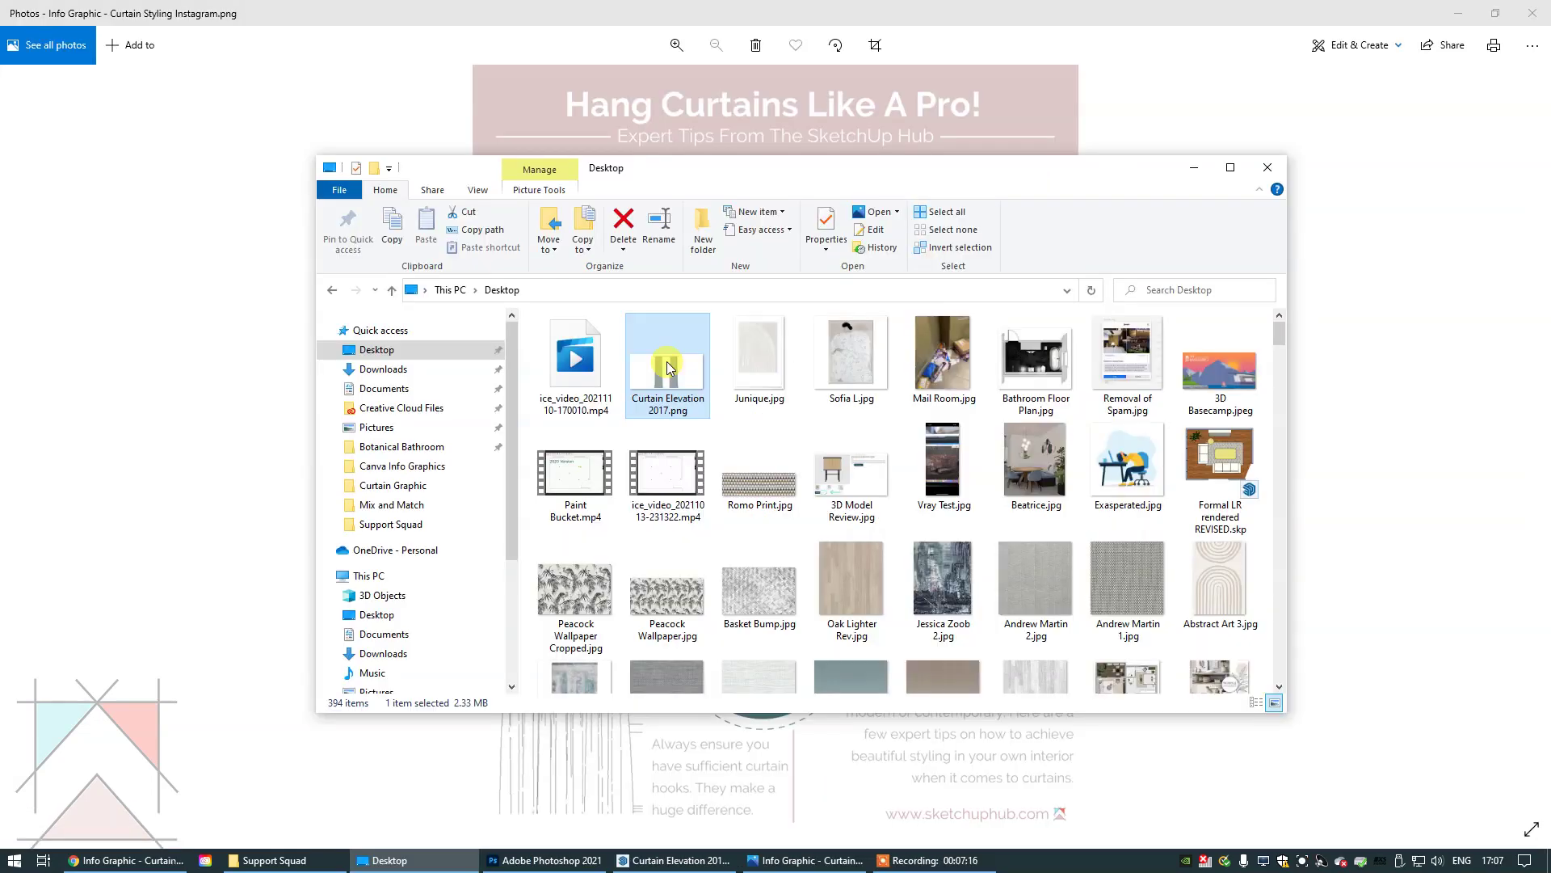
# Open Curtain Elevation 2017.png from the Desktop in Photoshop and pick the Crop tool.
pyautogui.moveTo(667, 368); pyautogui.dragTo(671, 584)
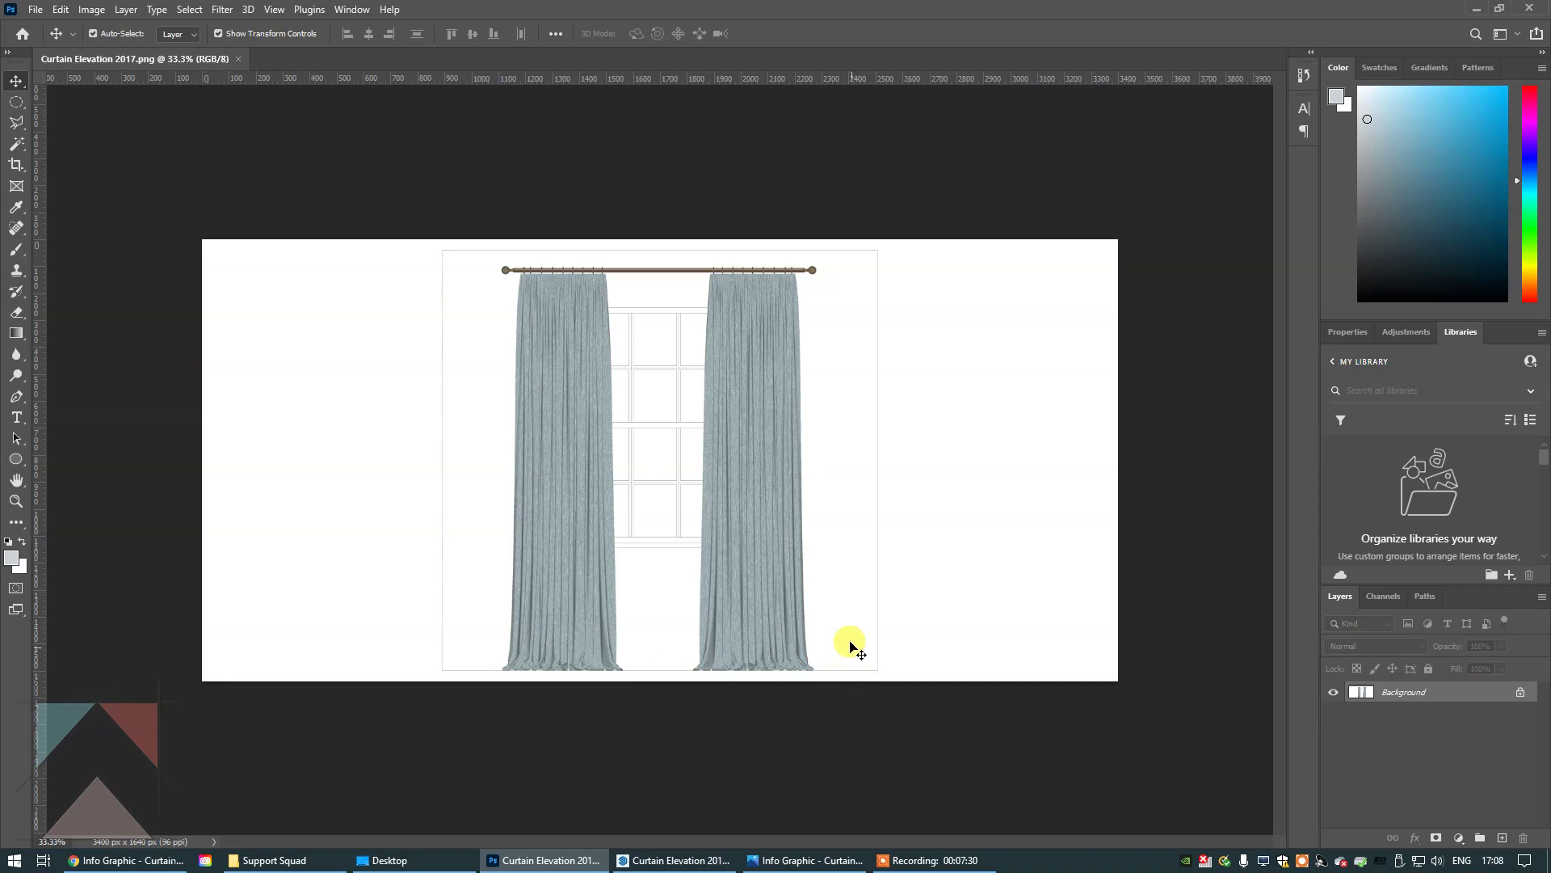
pyautogui.click(16, 164)
# Crop the elevation's left, right and top tightly around the curtains, then return to SketchUp.
pyautogui.moveTo(201, 461); pyautogui.dragTo(338, 472)
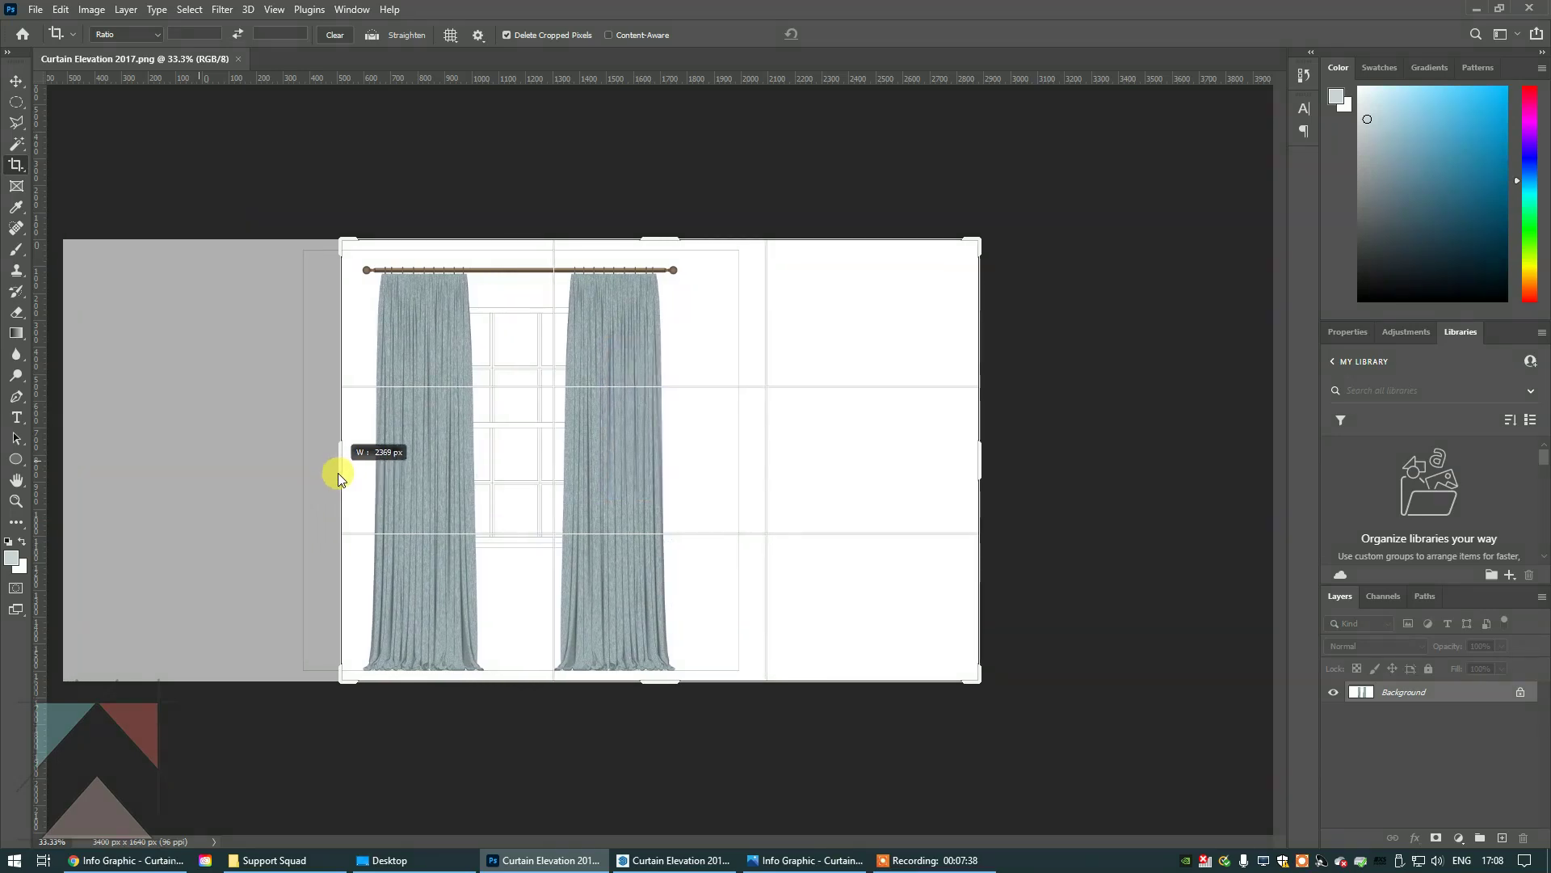
pyautogui.moveTo(338, 472); pyautogui.dragTo(337, 473)
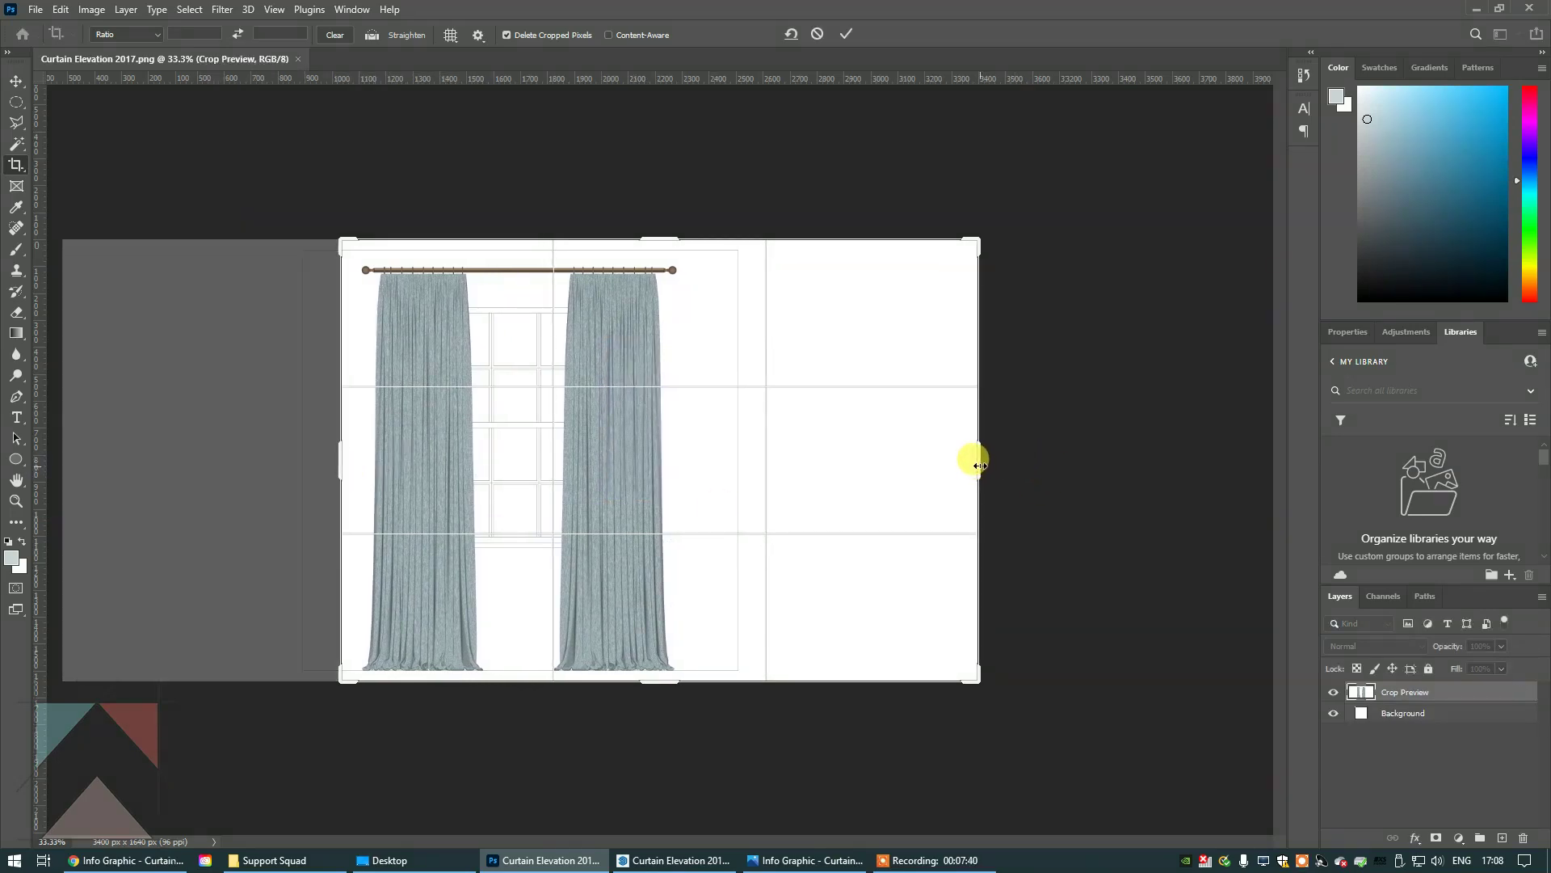
pyautogui.moveTo(979, 455); pyautogui.dragTo(842, 472)
pyautogui.moveTo(658, 237); pyautogui.dragTo(659, 251)
pyautogui.click(16, 81)
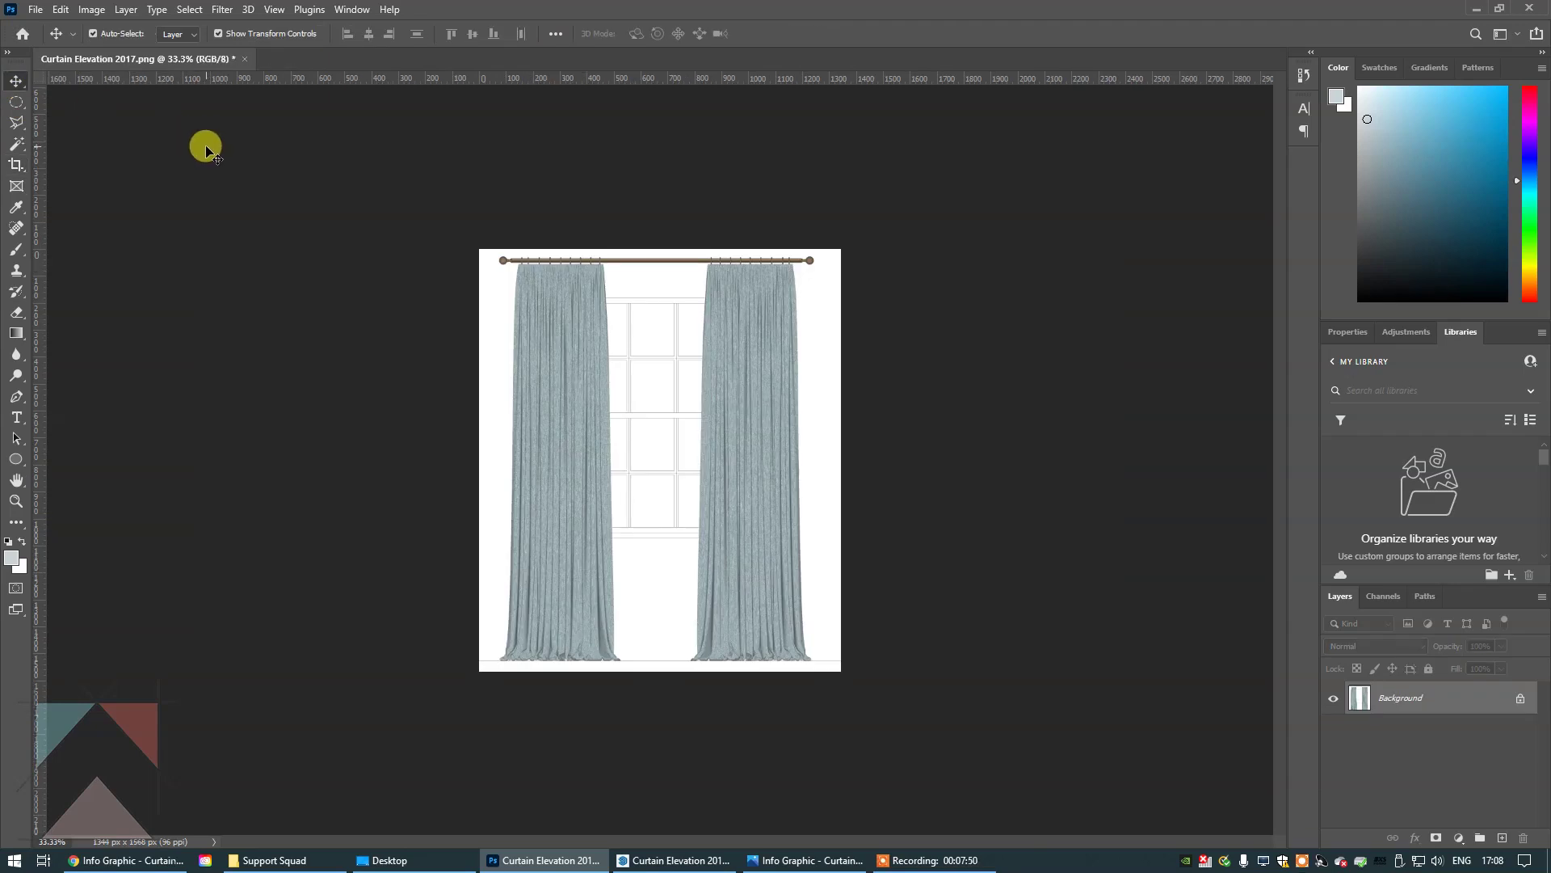
pyautogui.click(125, 860)
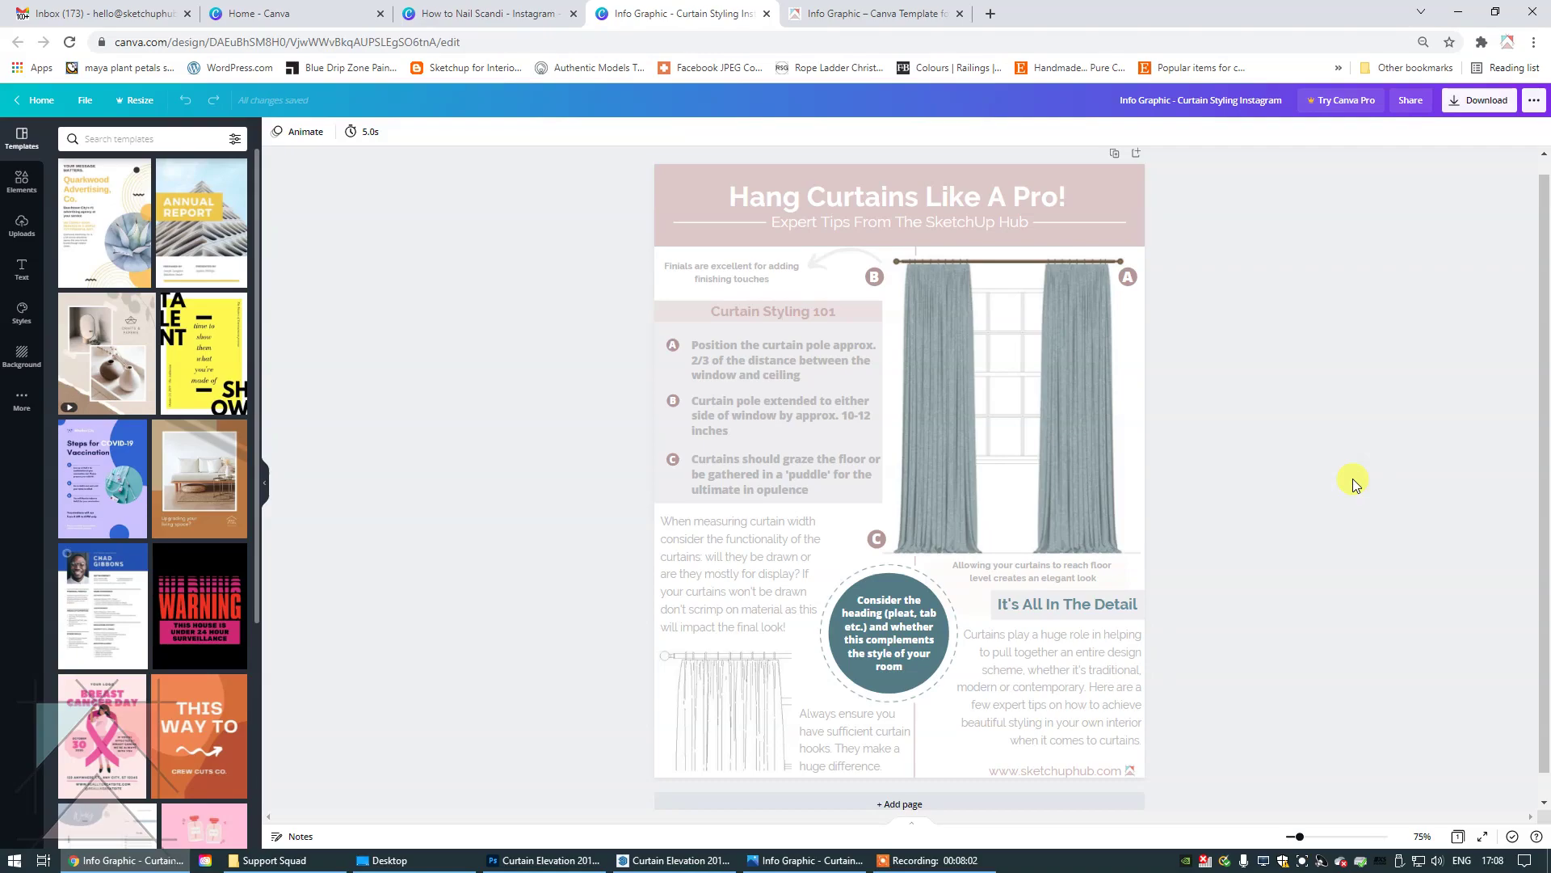
pyautogui.click(680, 860)
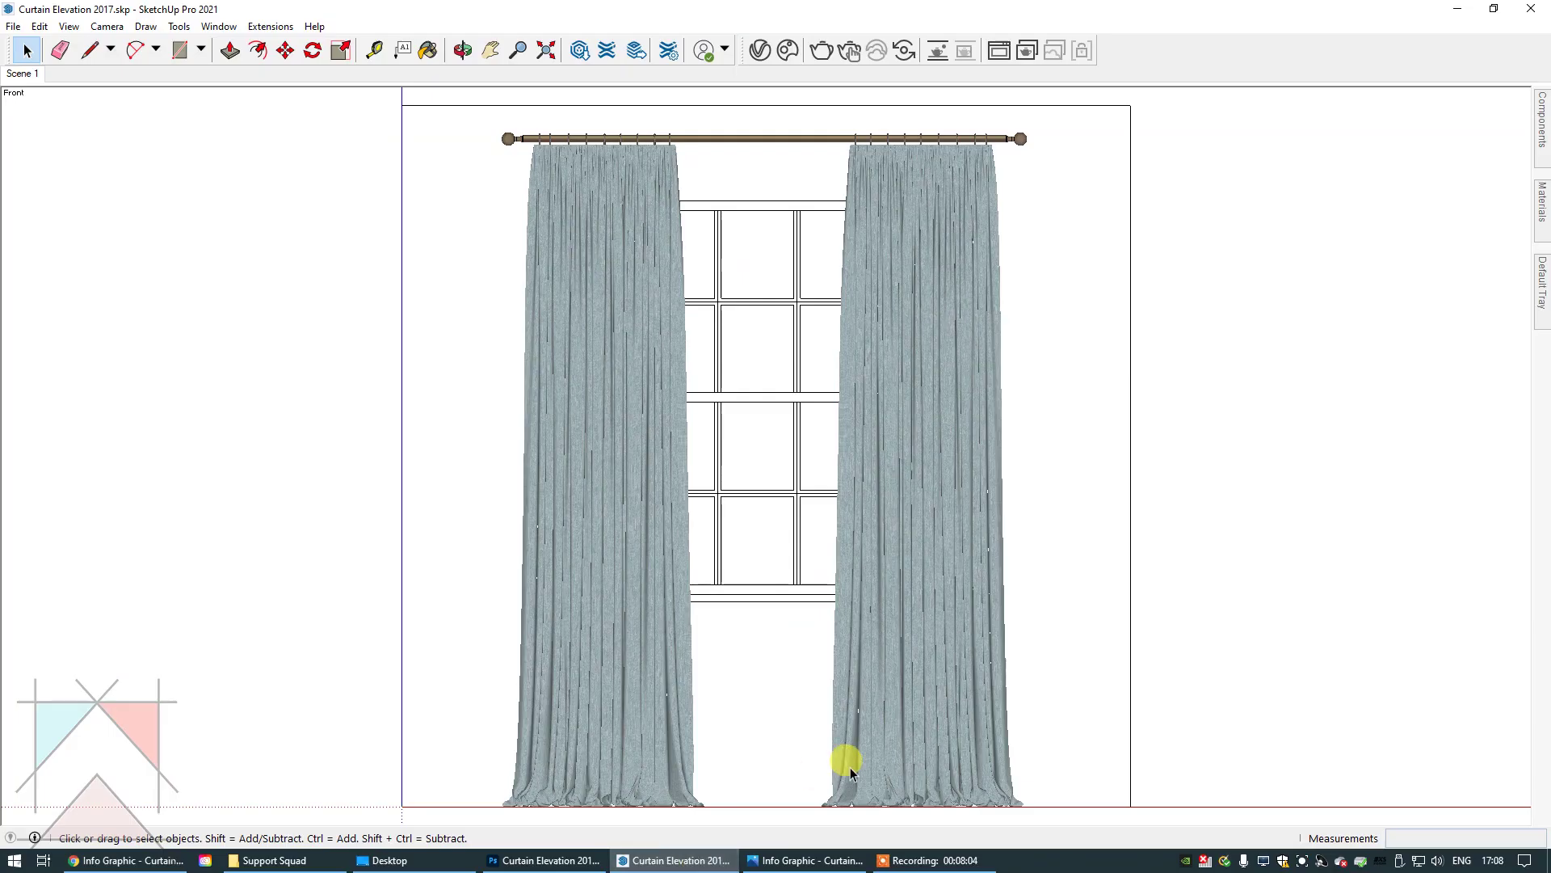
# Apply the HiddenLine style and enable Profiles edges for bold black line work.
pyautogui.click(1543, 283)
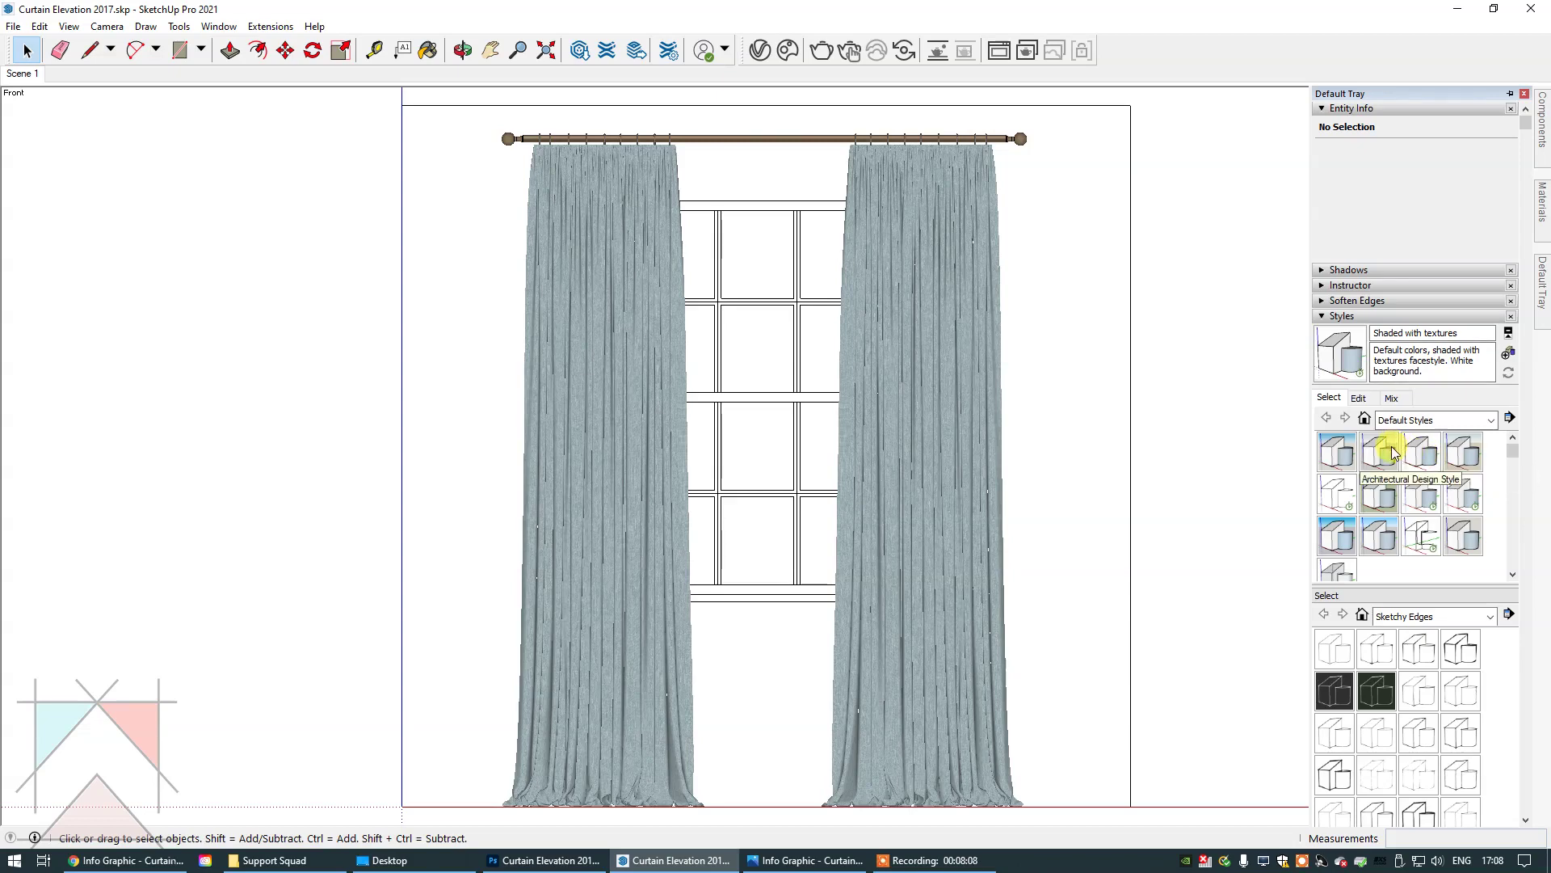
pyautogui.click(1343, 495)
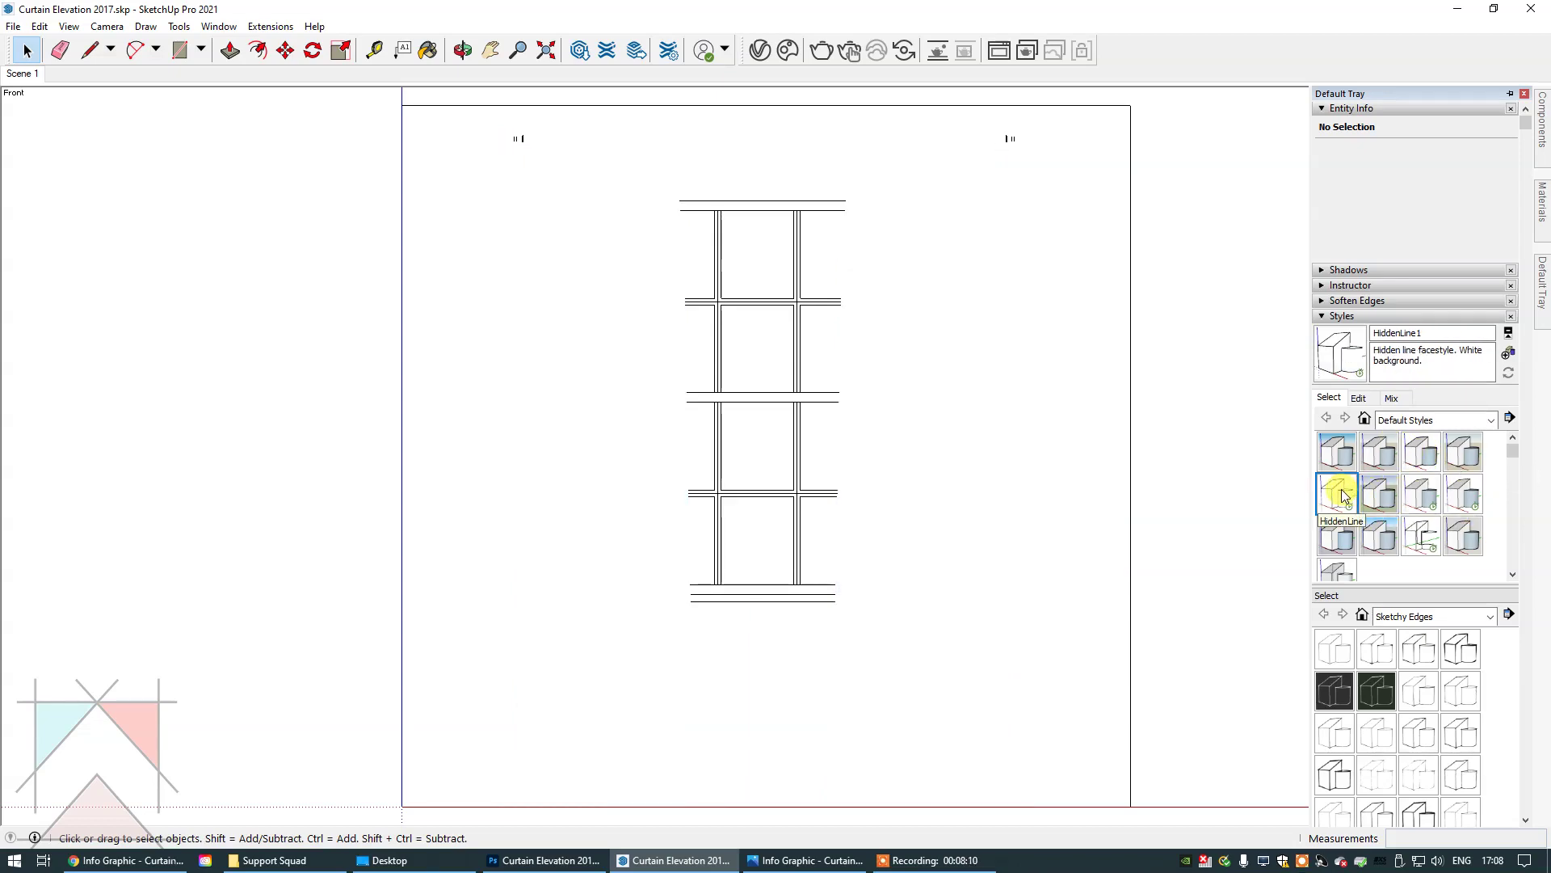
pyautogui.click(1361, 398)
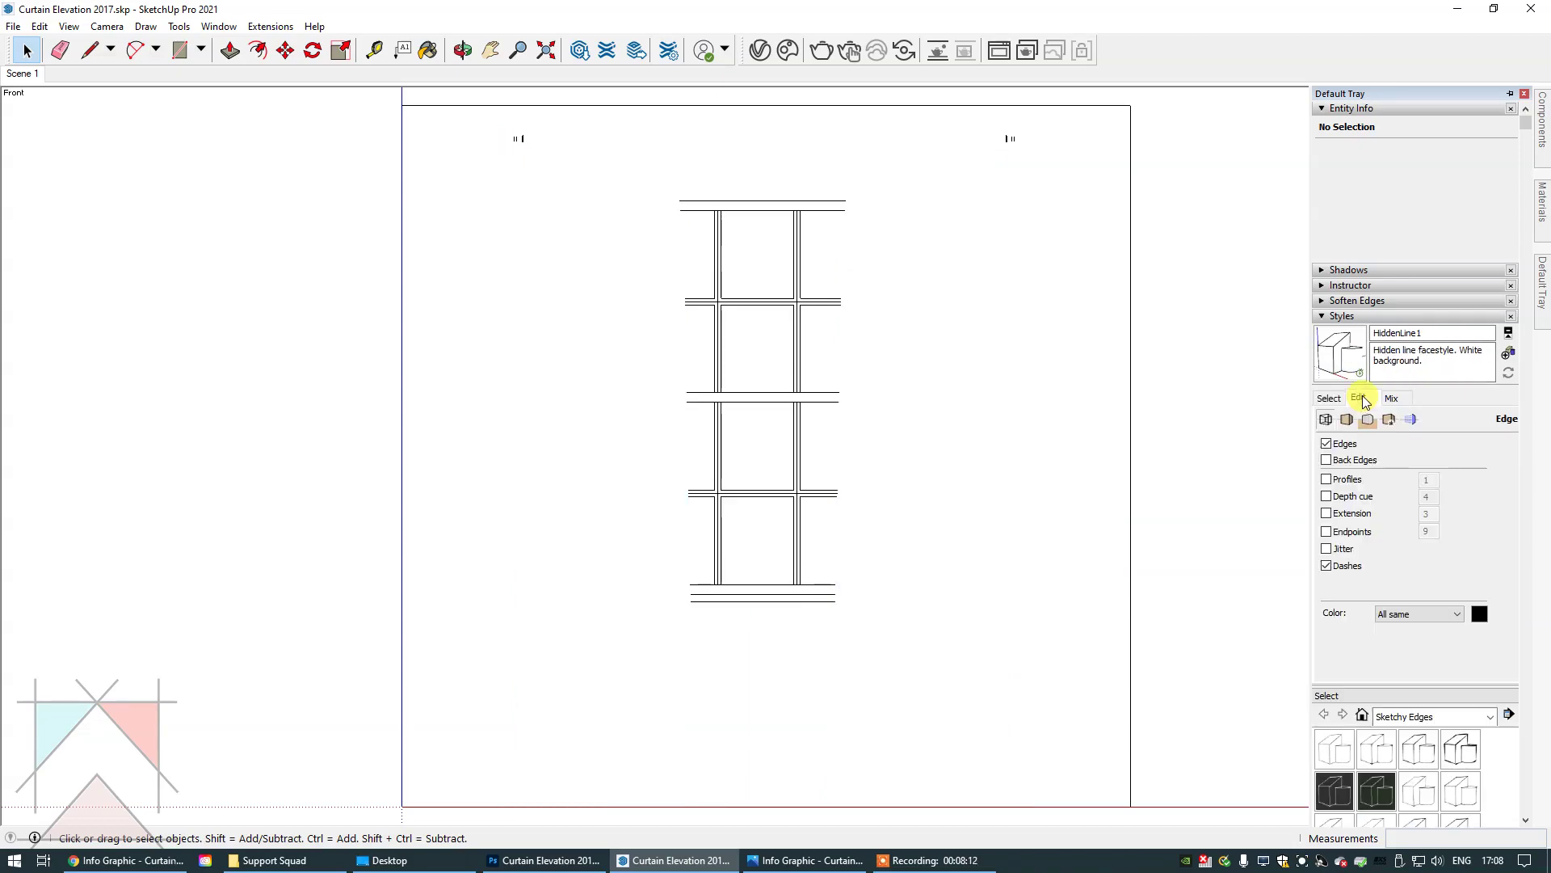
pyautogui.click(1327, 480)
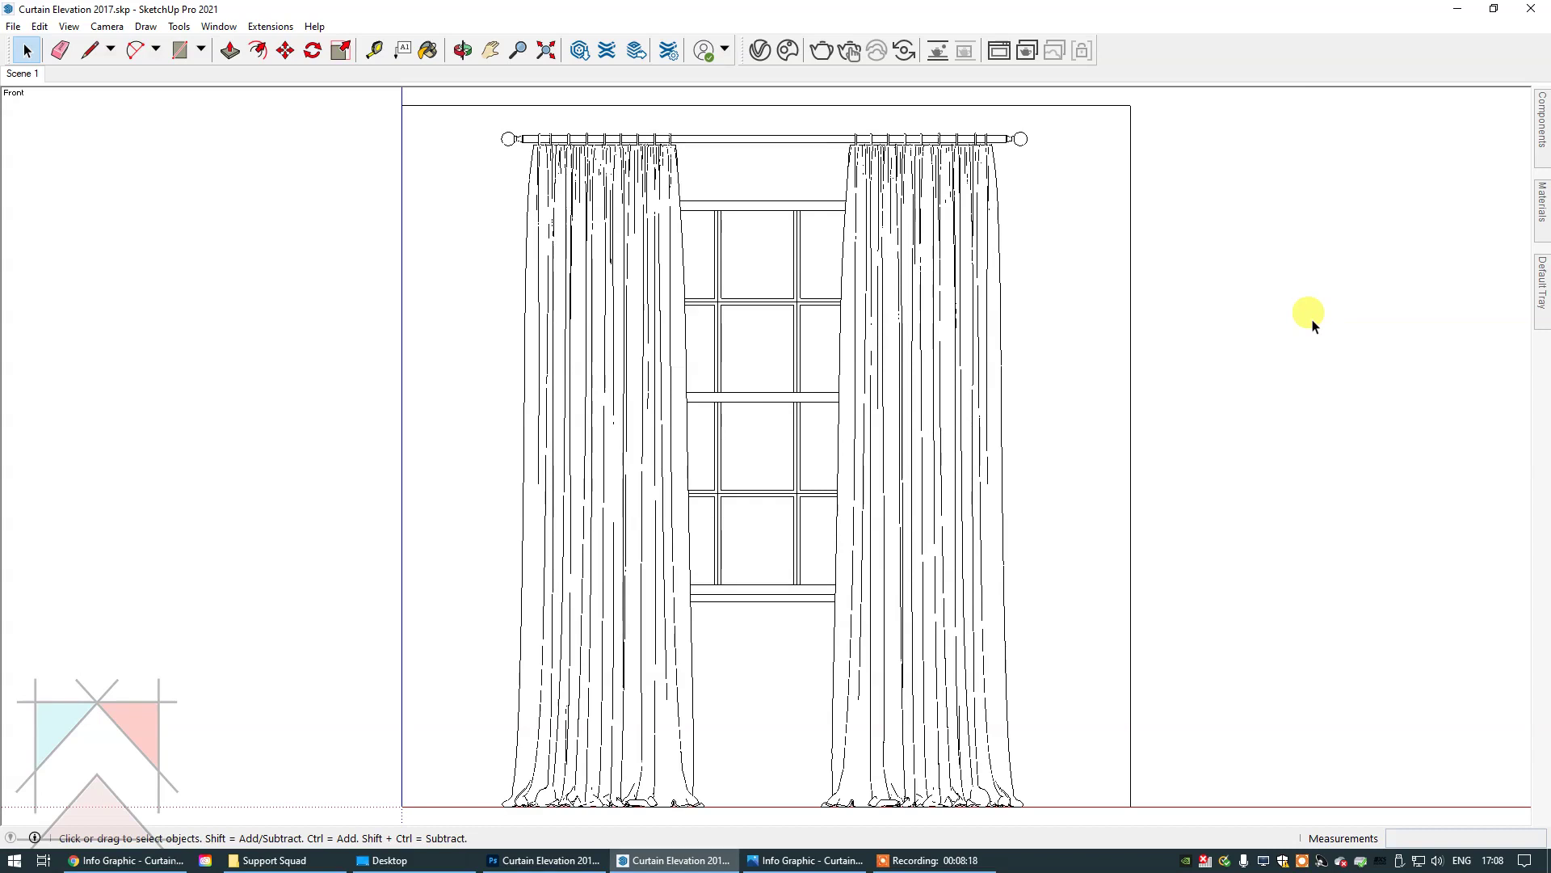
pyautogui.click(13, 29)
pyautogui.moveTo(77, 317)
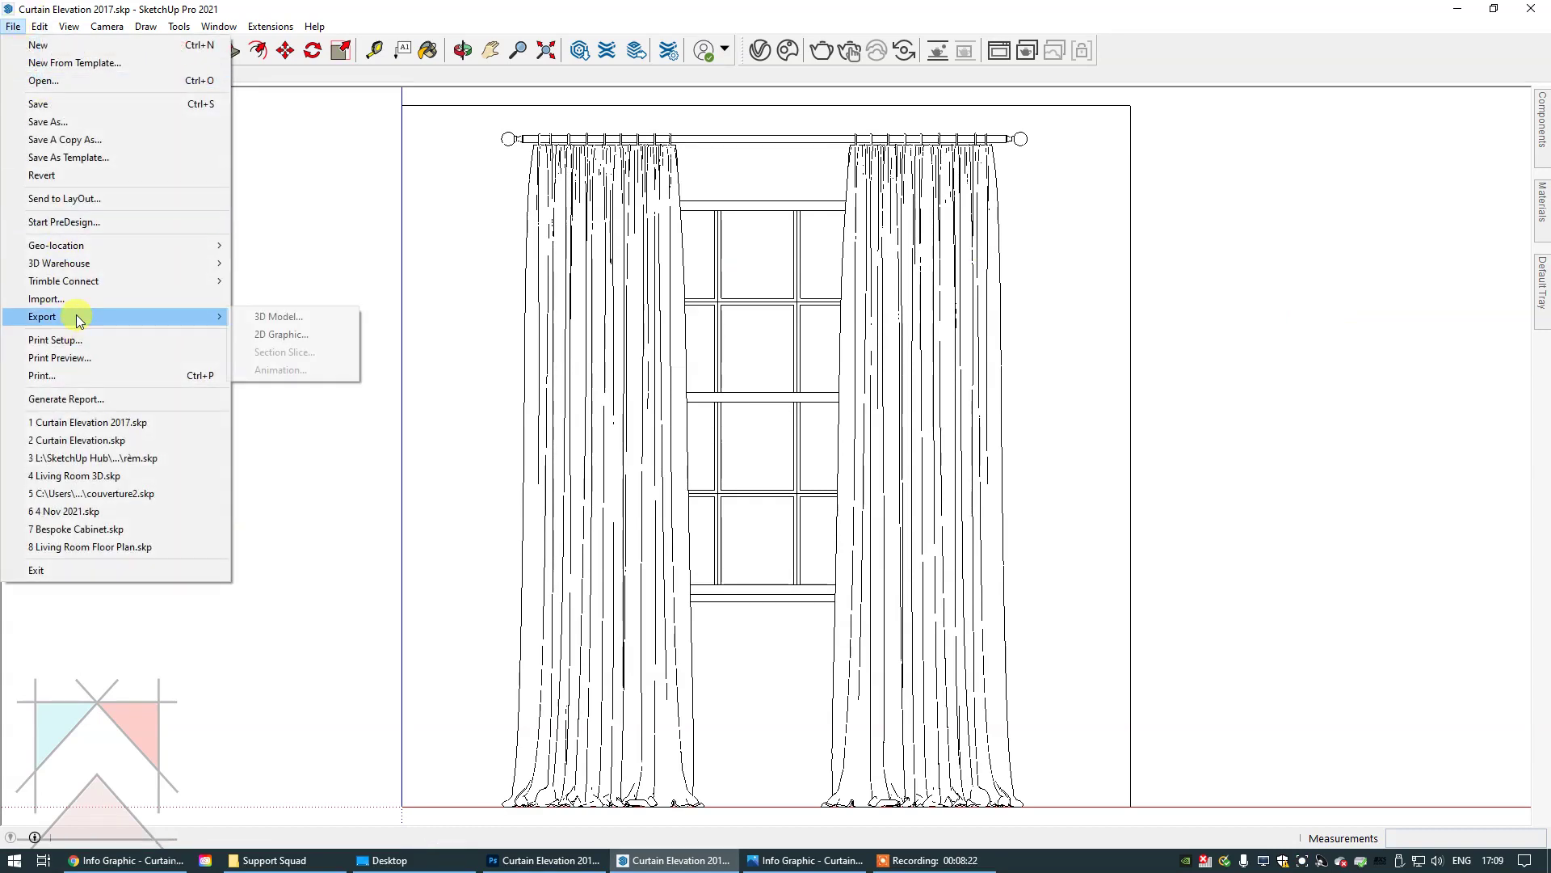
pyautogui.click(277, 342)
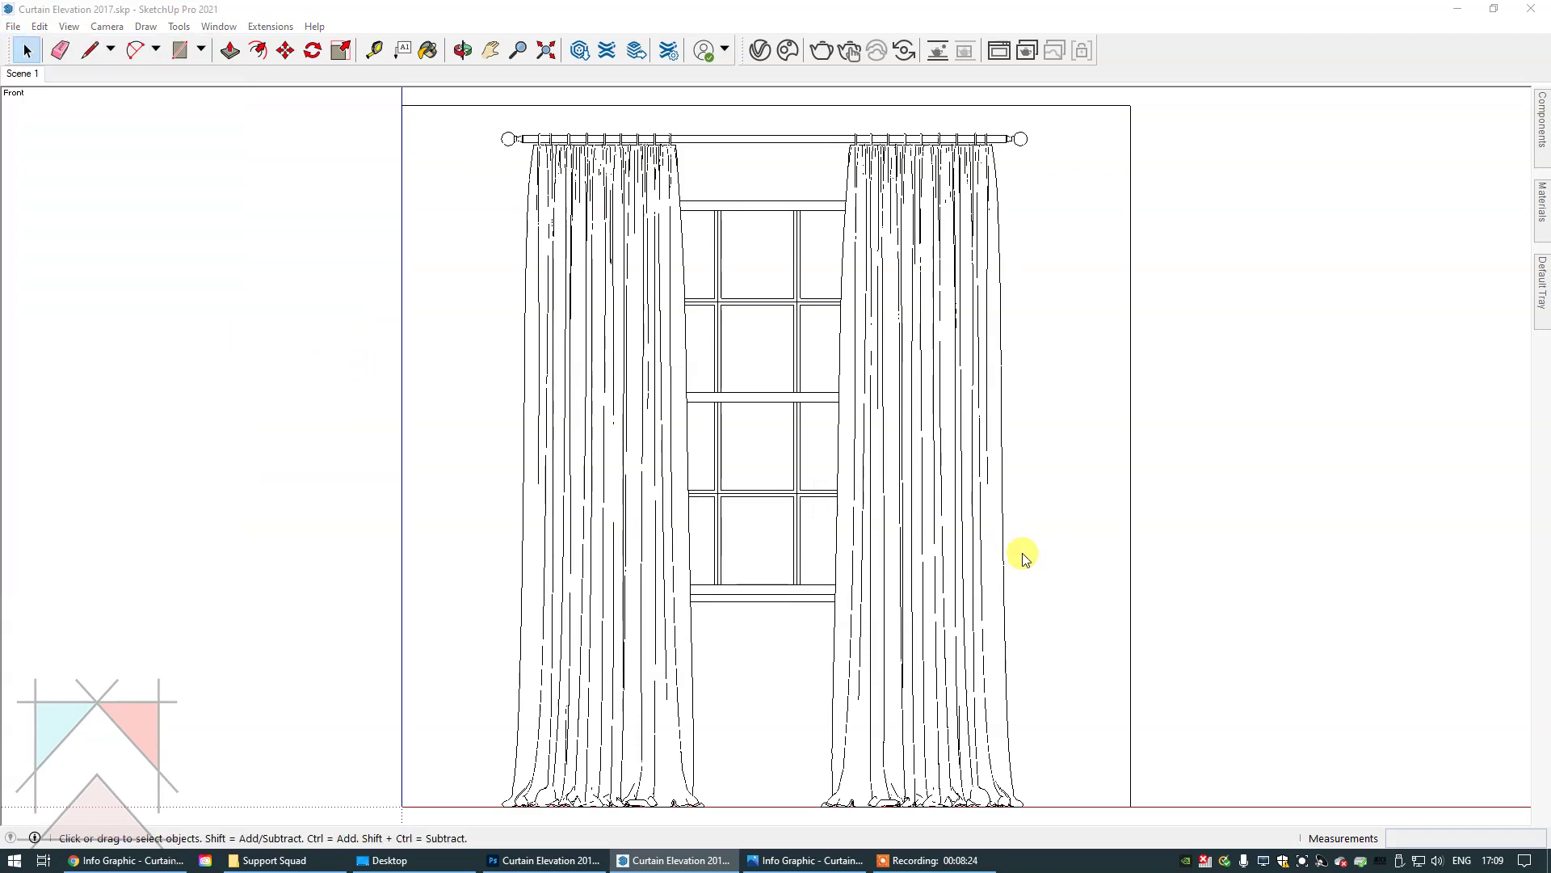
pyautogui.click(1065, 628)
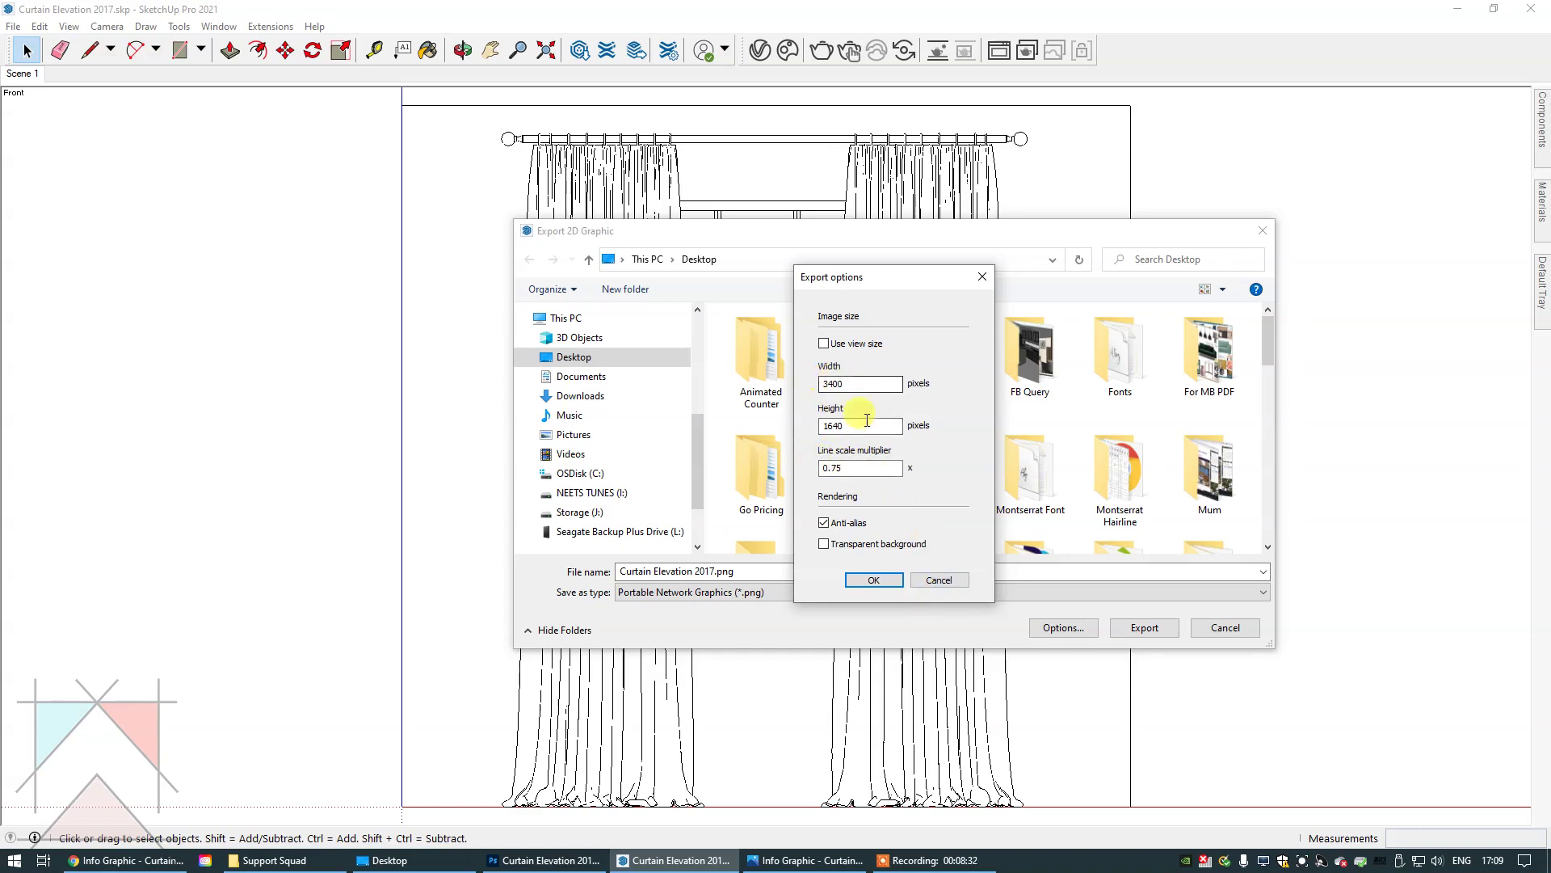
pyautogui.click(942, 584)
pyautogui.click(1216, 628)
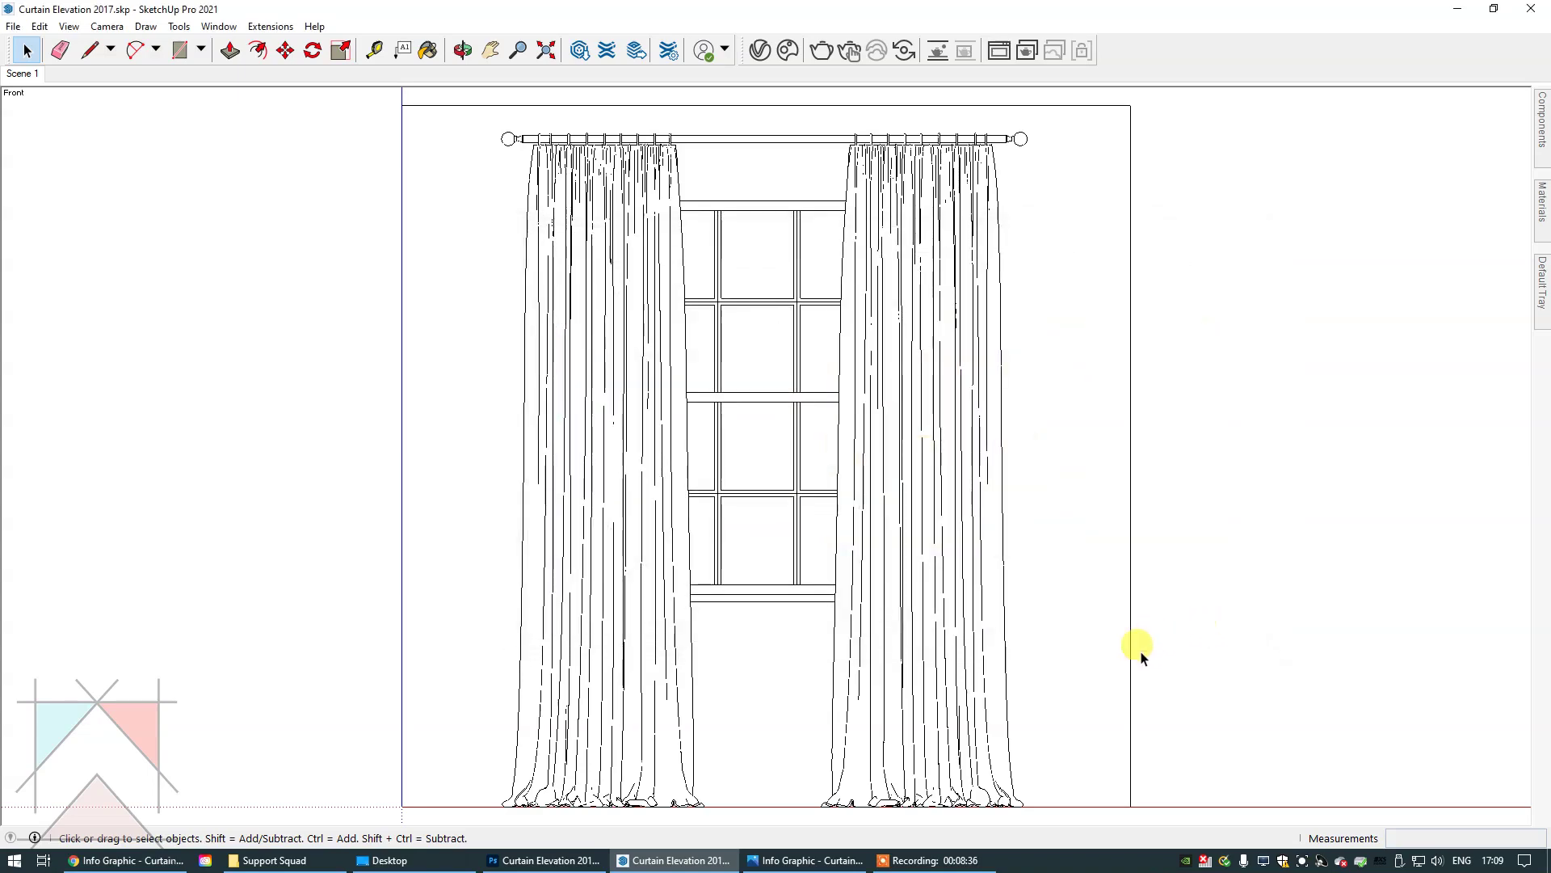
# Switch to Chrome showing the Canva 'Hang Curtains Like A Pro!' infographic.
pyautogui.click(170, 860)
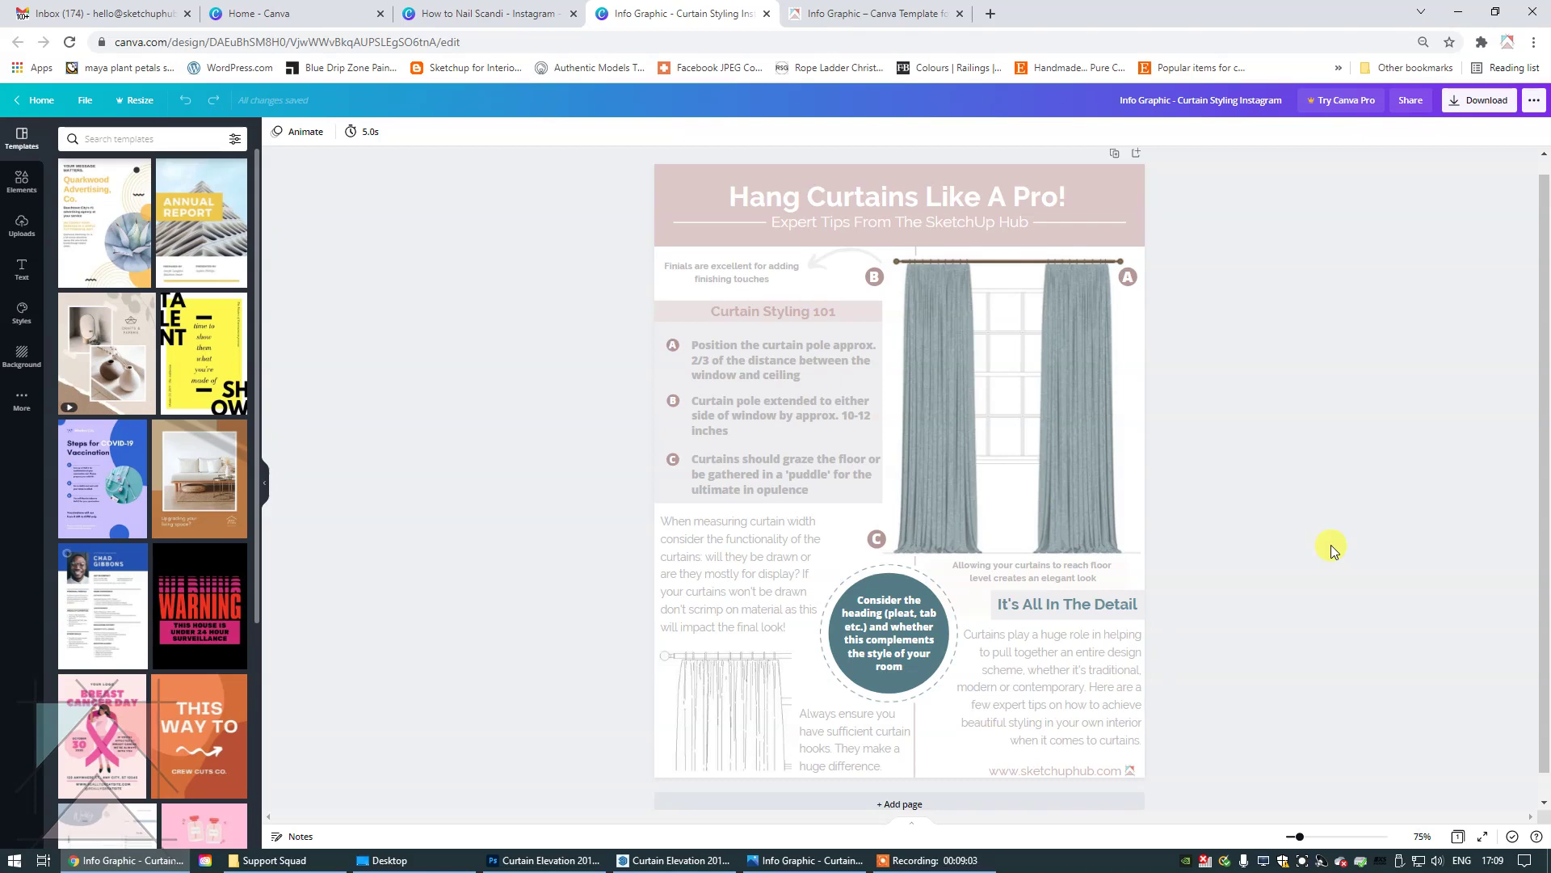
# Shrink the curtain-width measuring tip text several sizes, then undo back to a slightly smaller size.
pyautogui.click(748, 582)
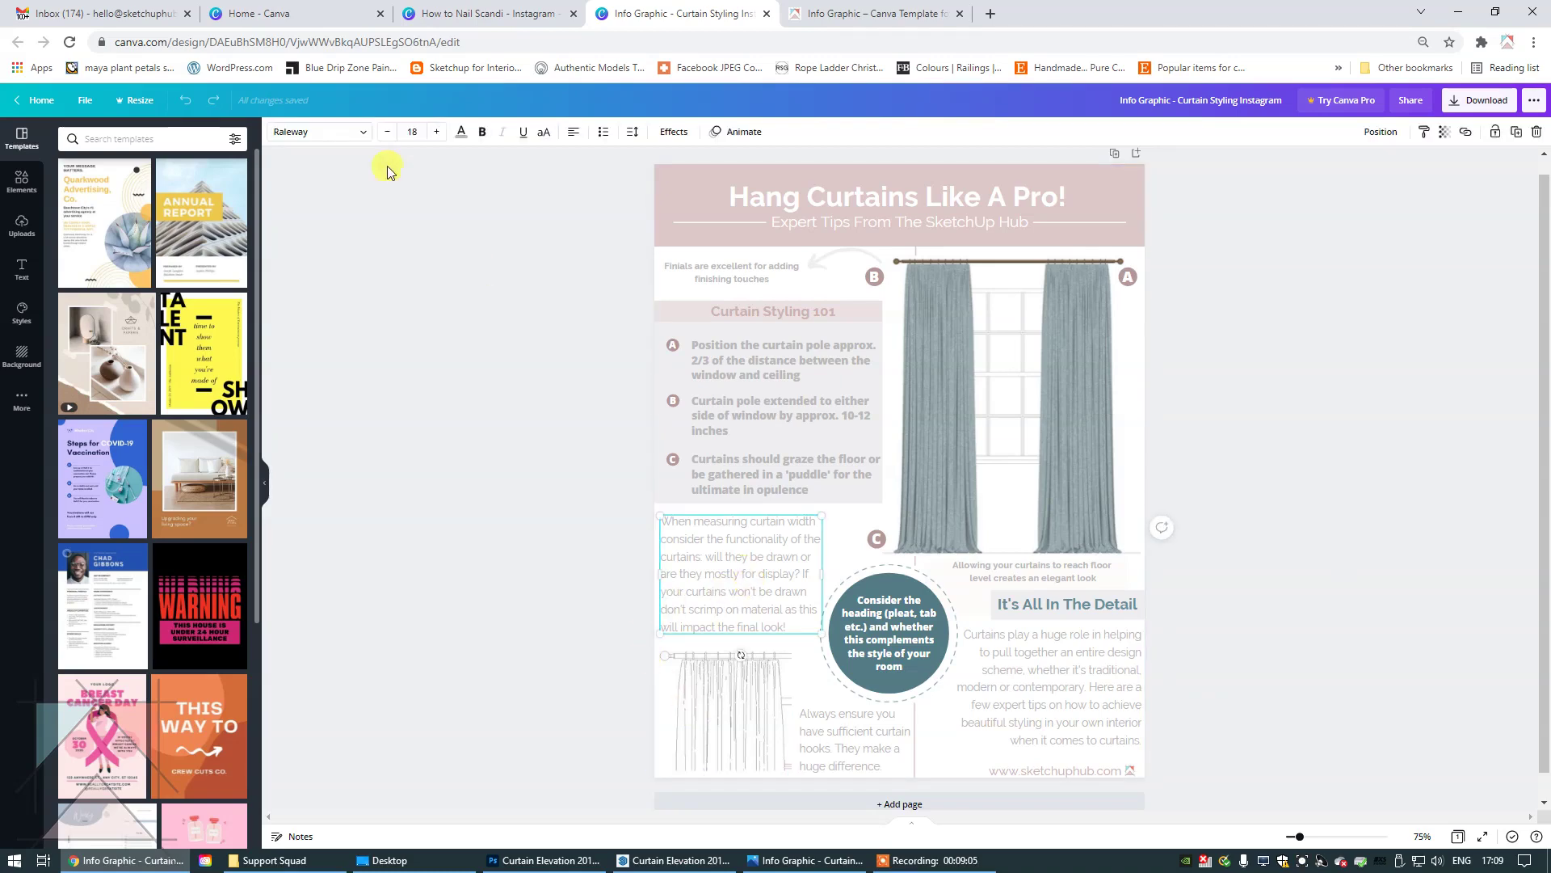
pyautogui.click(383, 137)
pyautogui.click(383, 137)
pyautogui.click(383, 137)
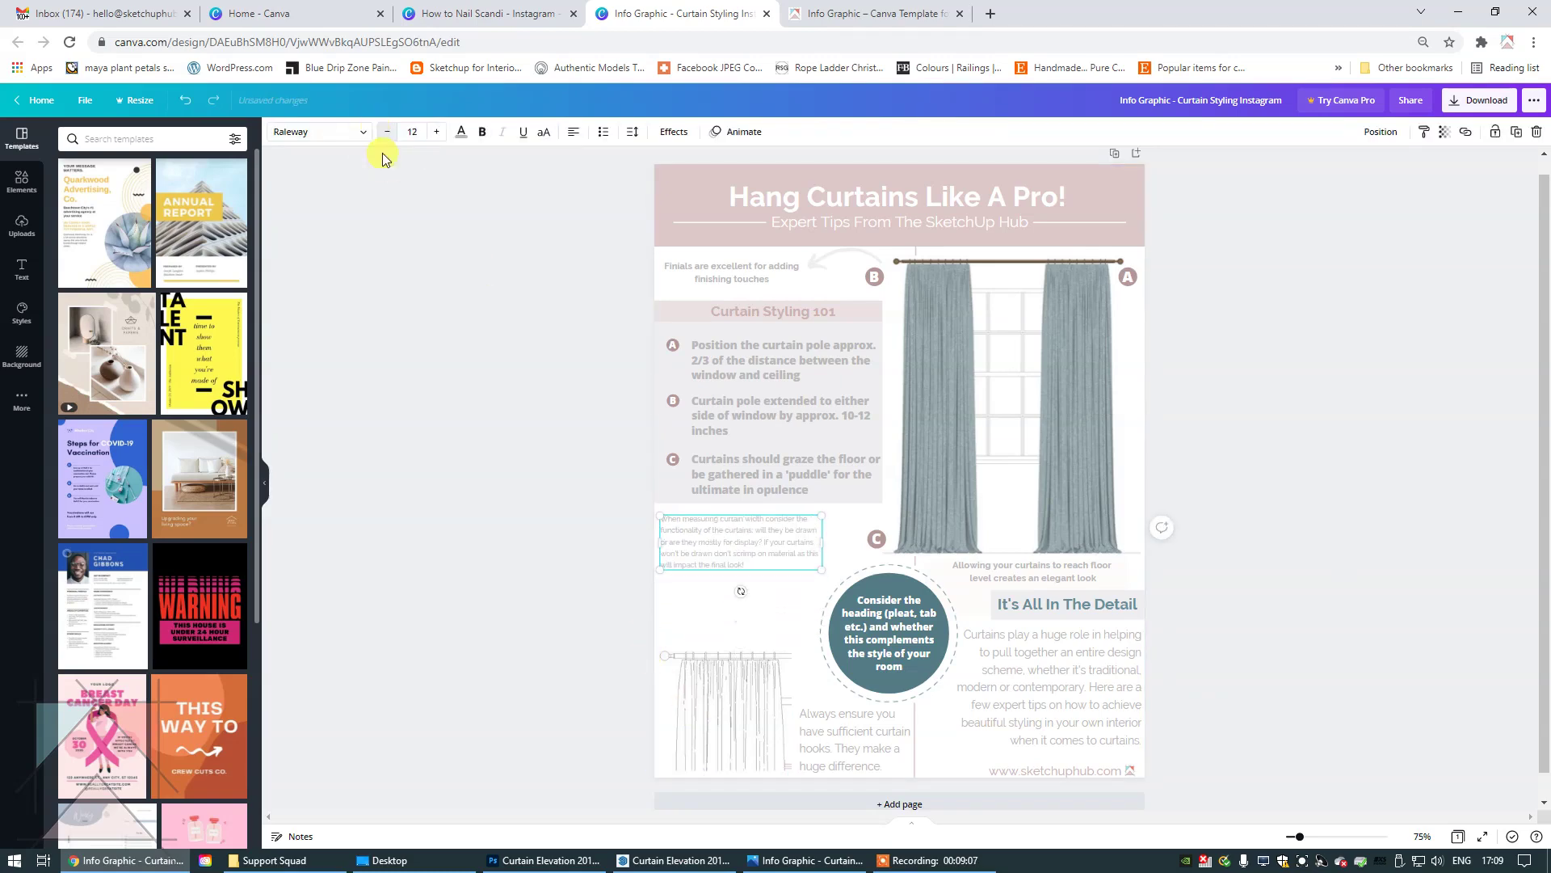
pyautogui.click(410, 342)
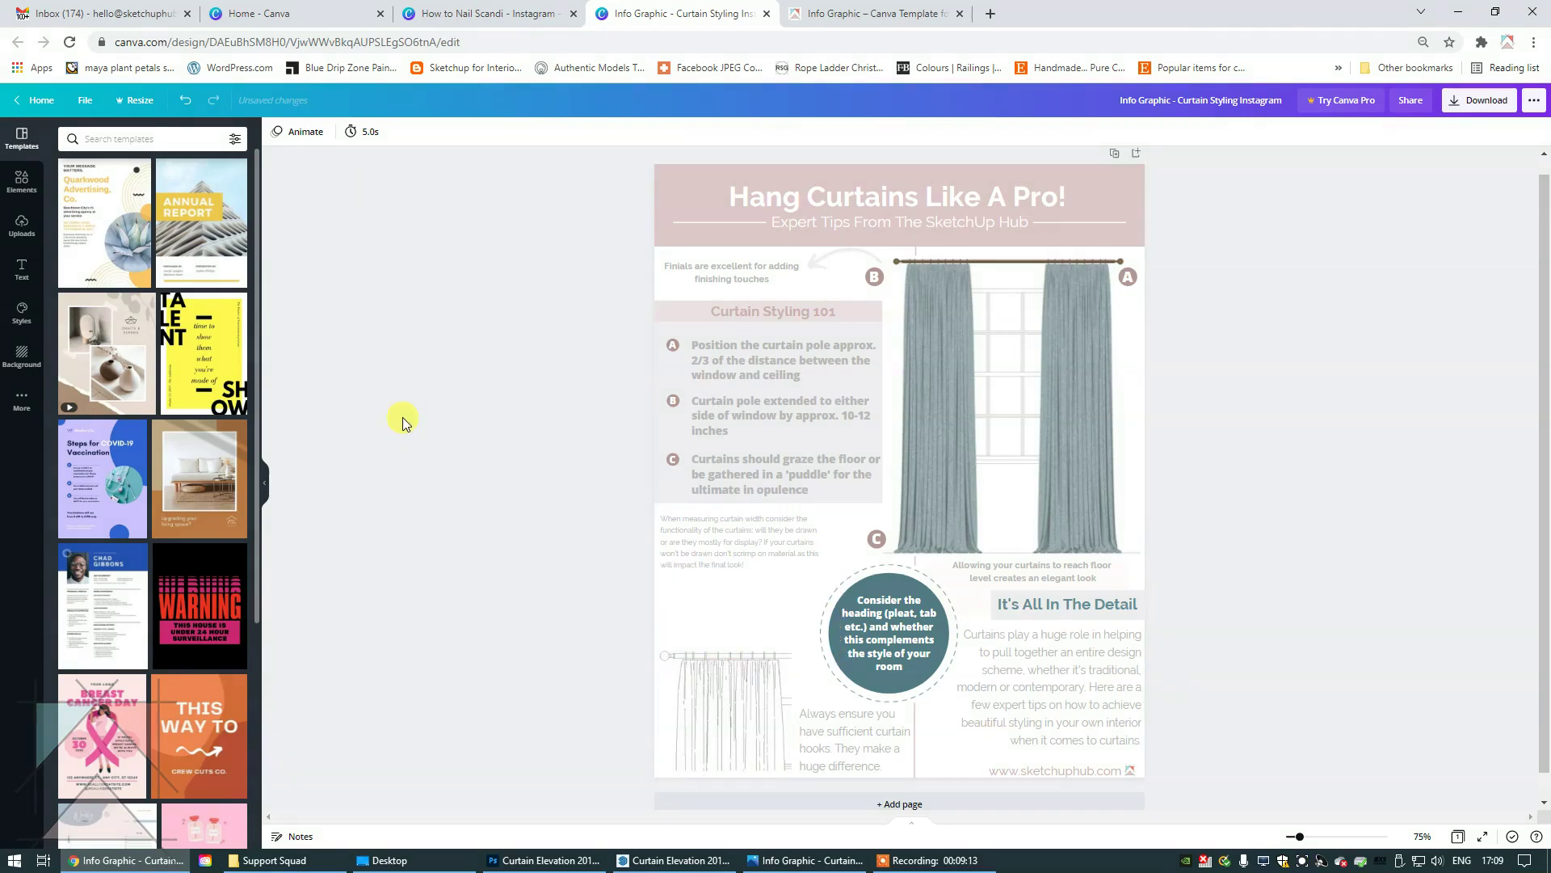
pyautogui.click(181, 100)
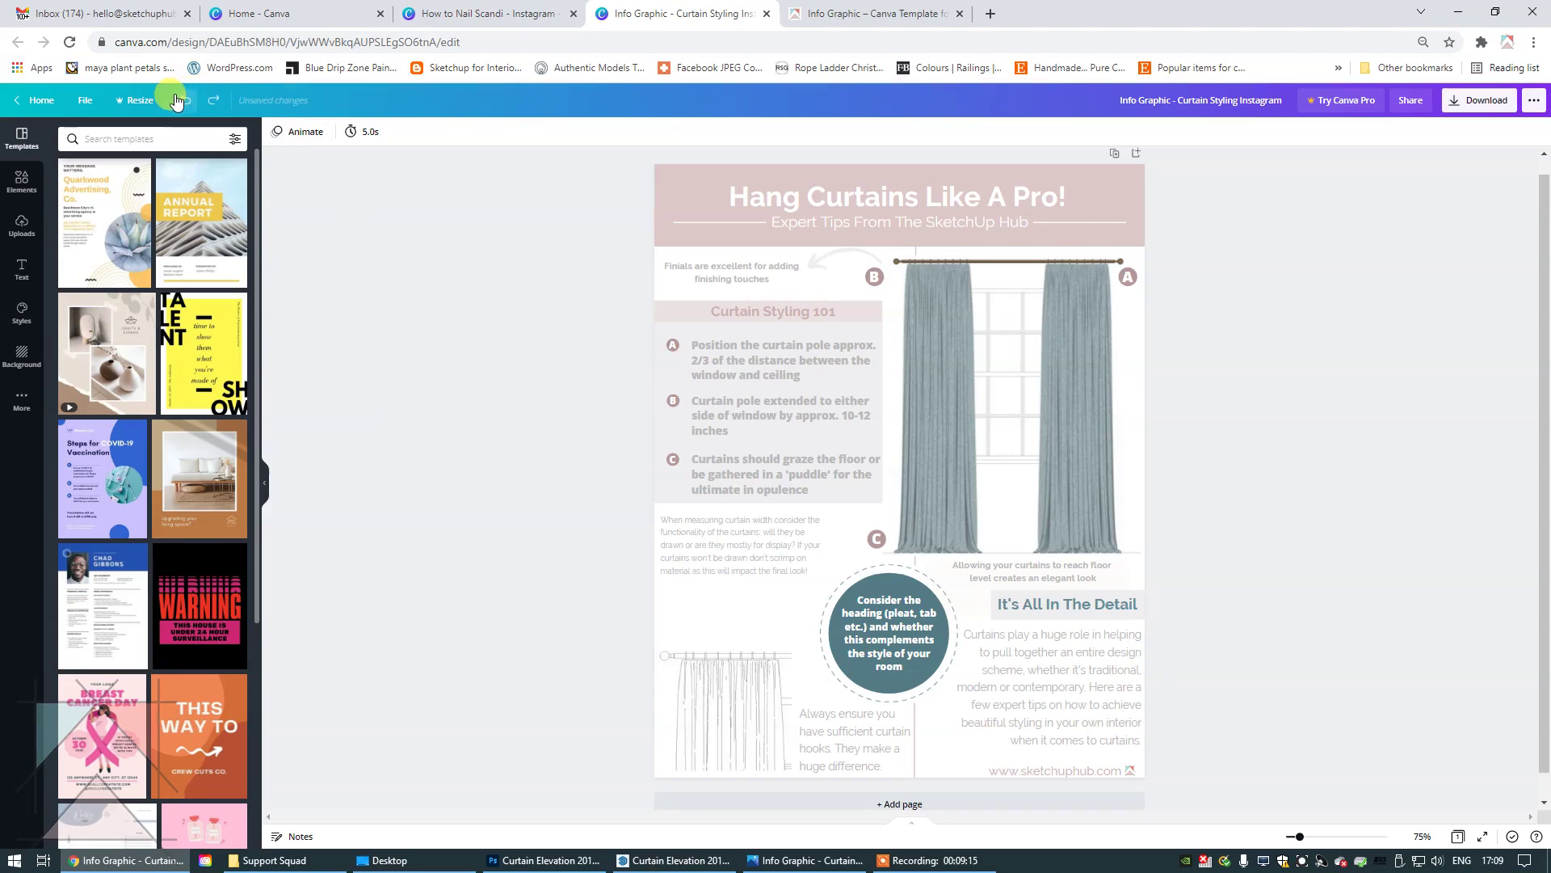
pyautogui.click(178, 102)
pyautogui.click(178, 102)
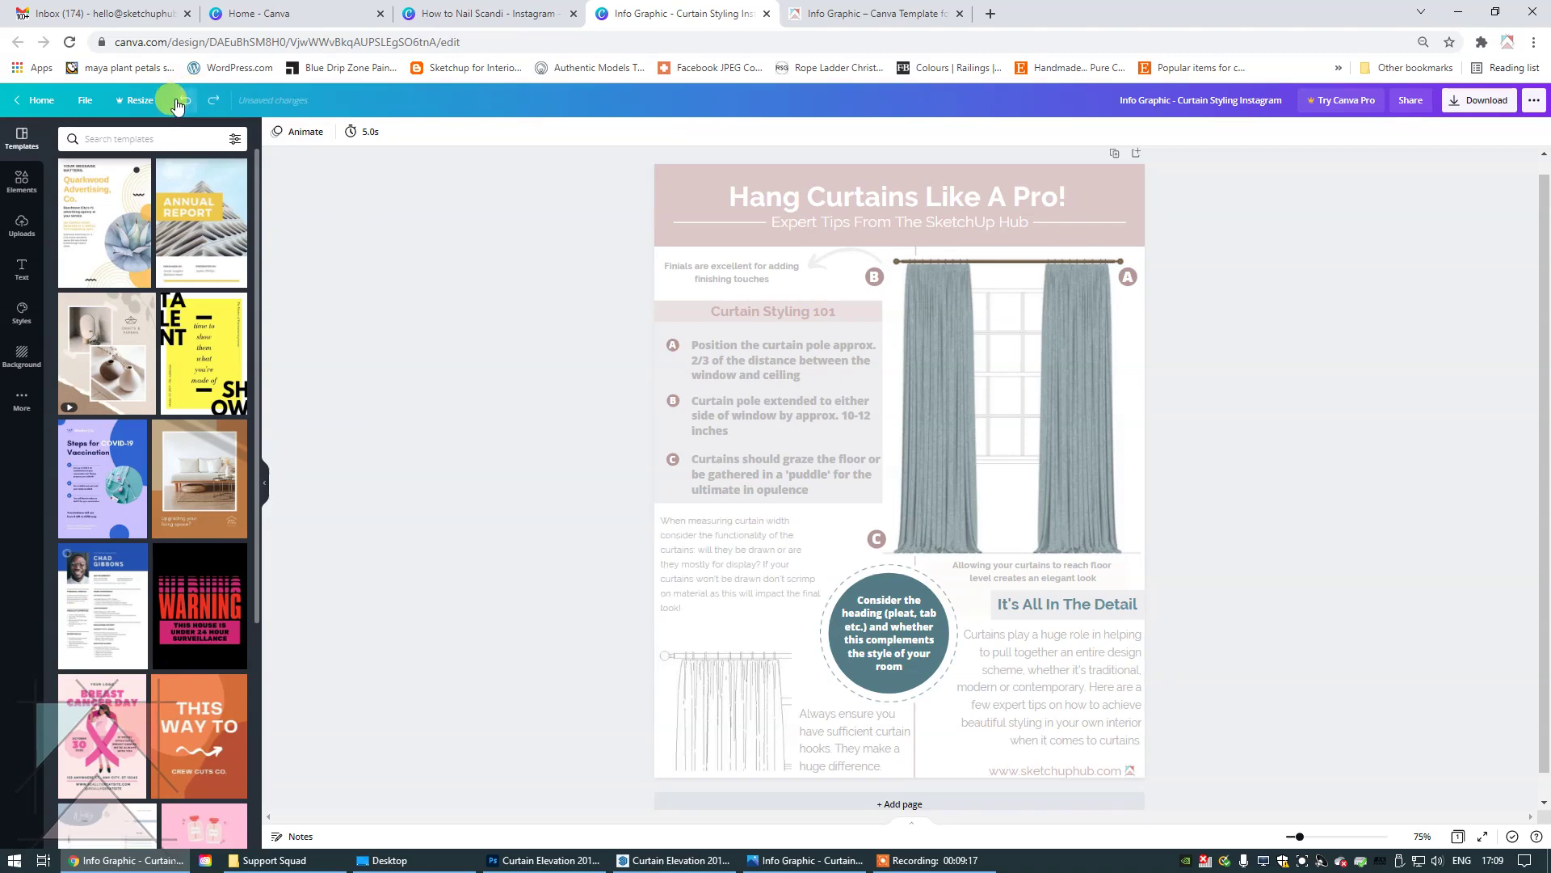
pyautogui.click(177, 102)
pyautogui.click(178, 101)
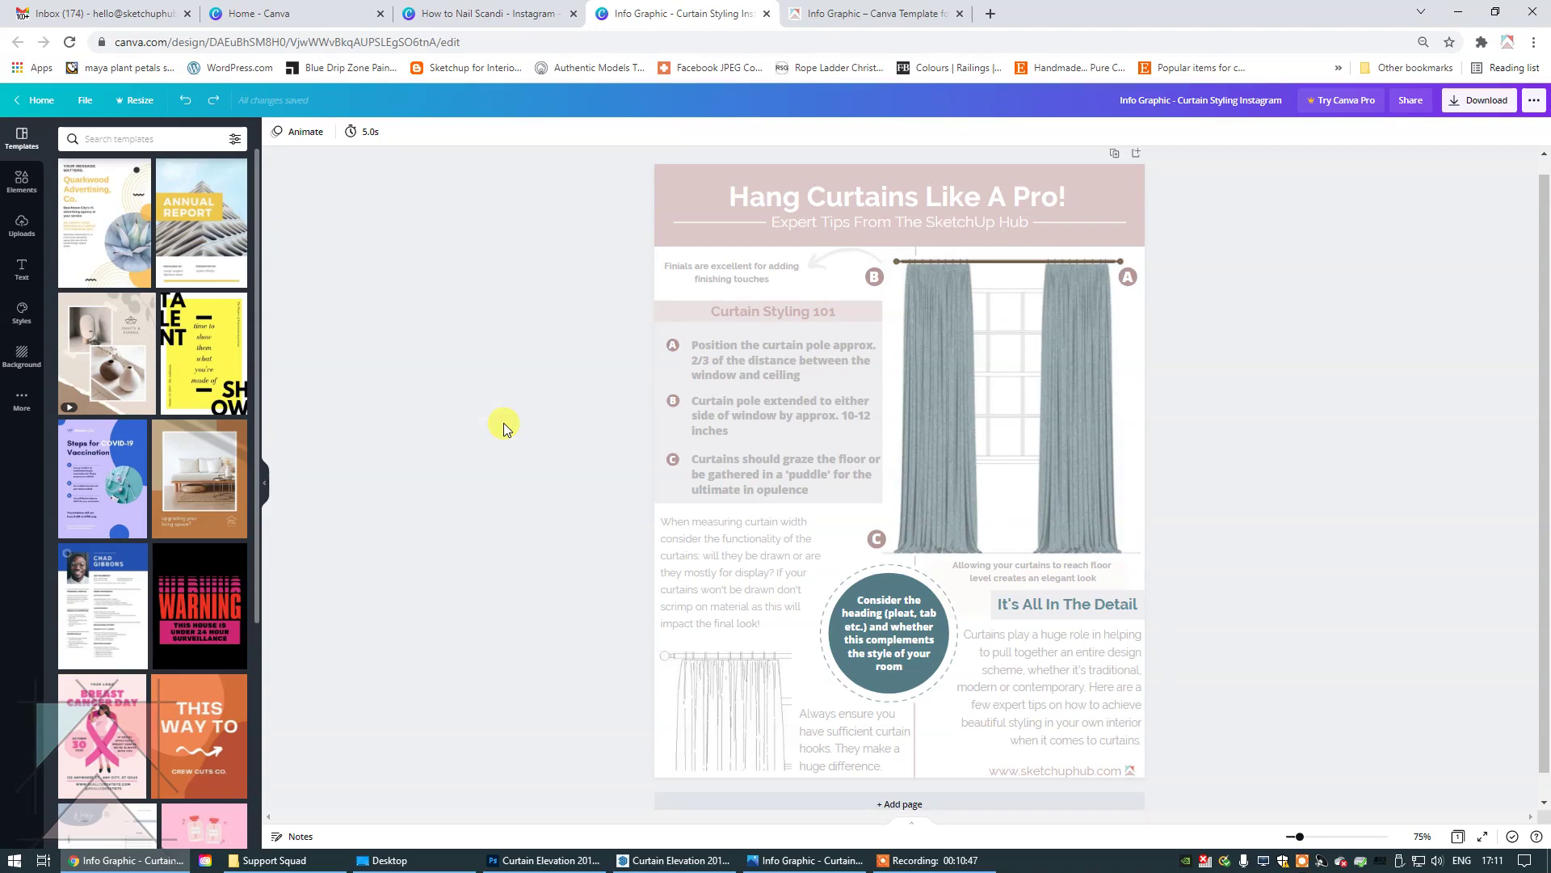
# Switch to the 'How to Nail Scandi - Instagram' design tab.
pyautogui.click(452, 14)
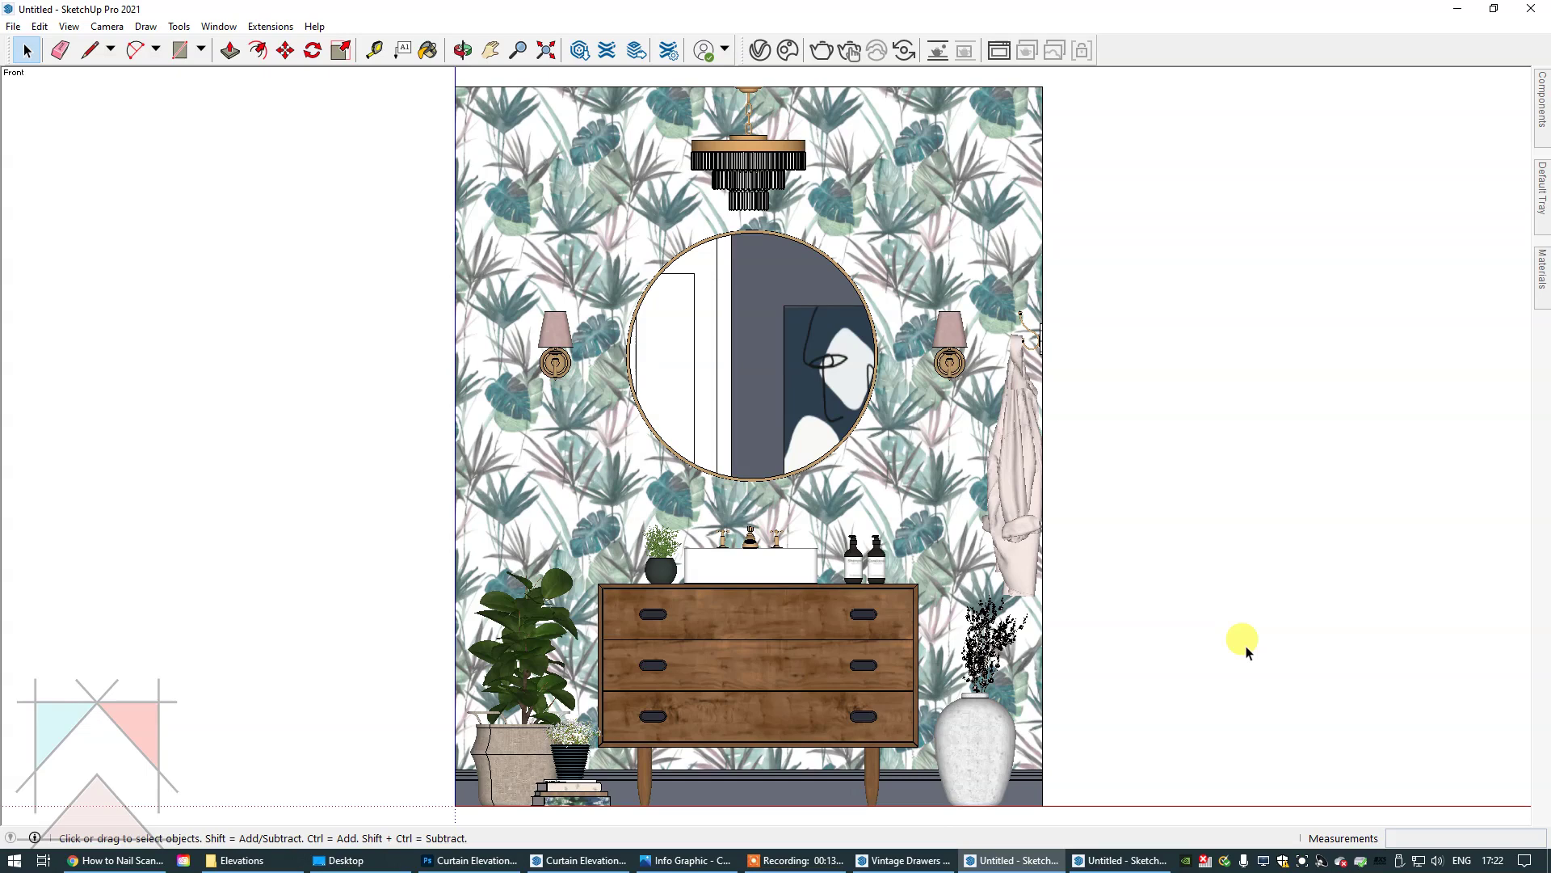
# Copy the left wall sconce from the elevation and switch to the empty second model.
pyautogui.moveTo(117, 860)
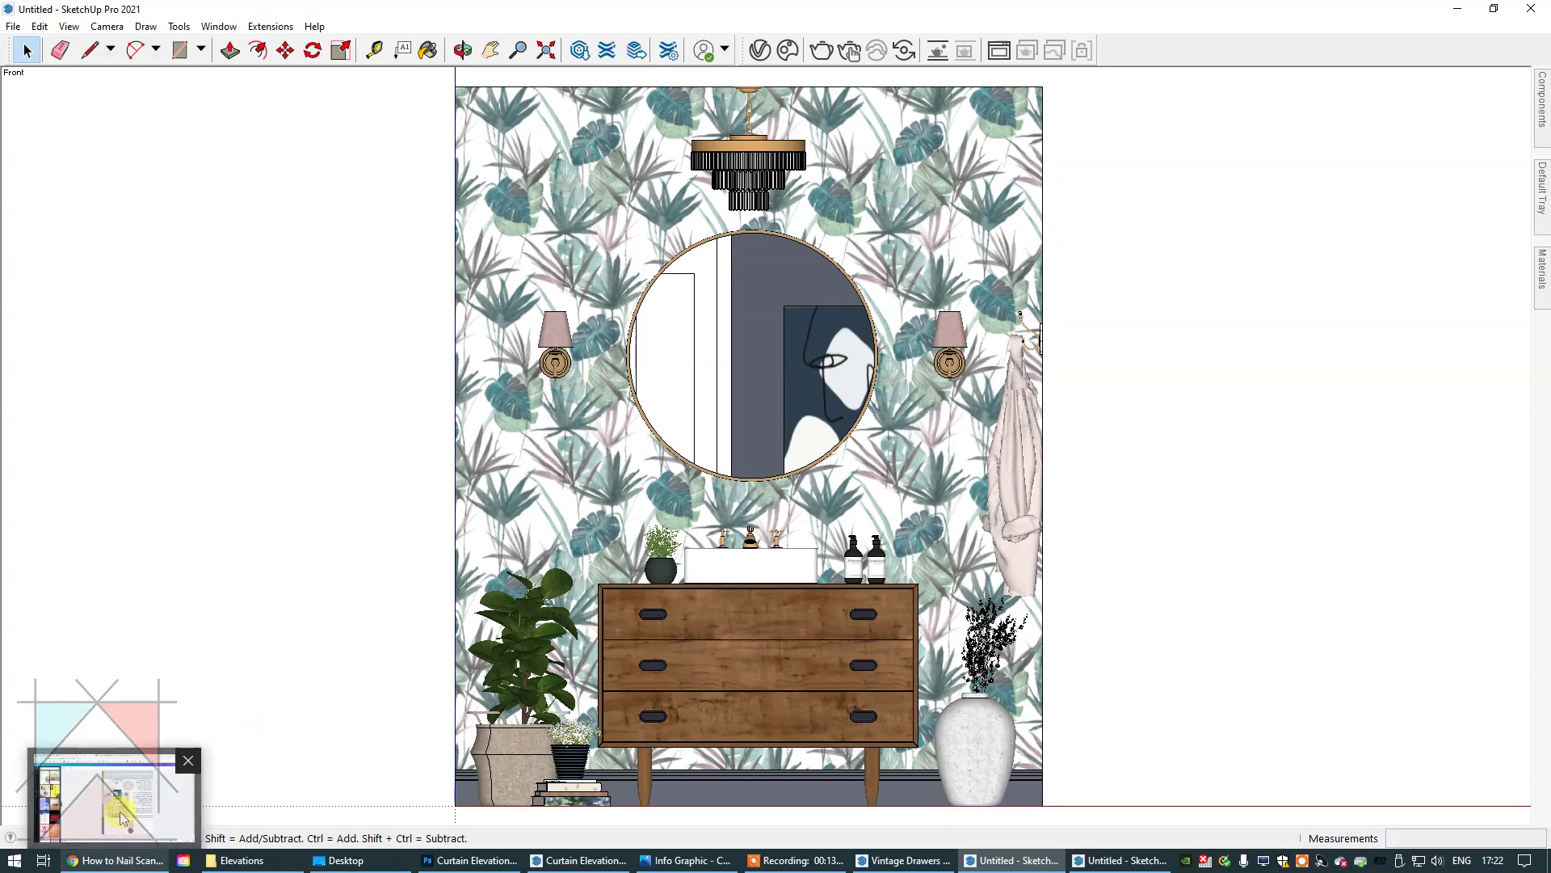
pyautogui.moveTo(119, 813)
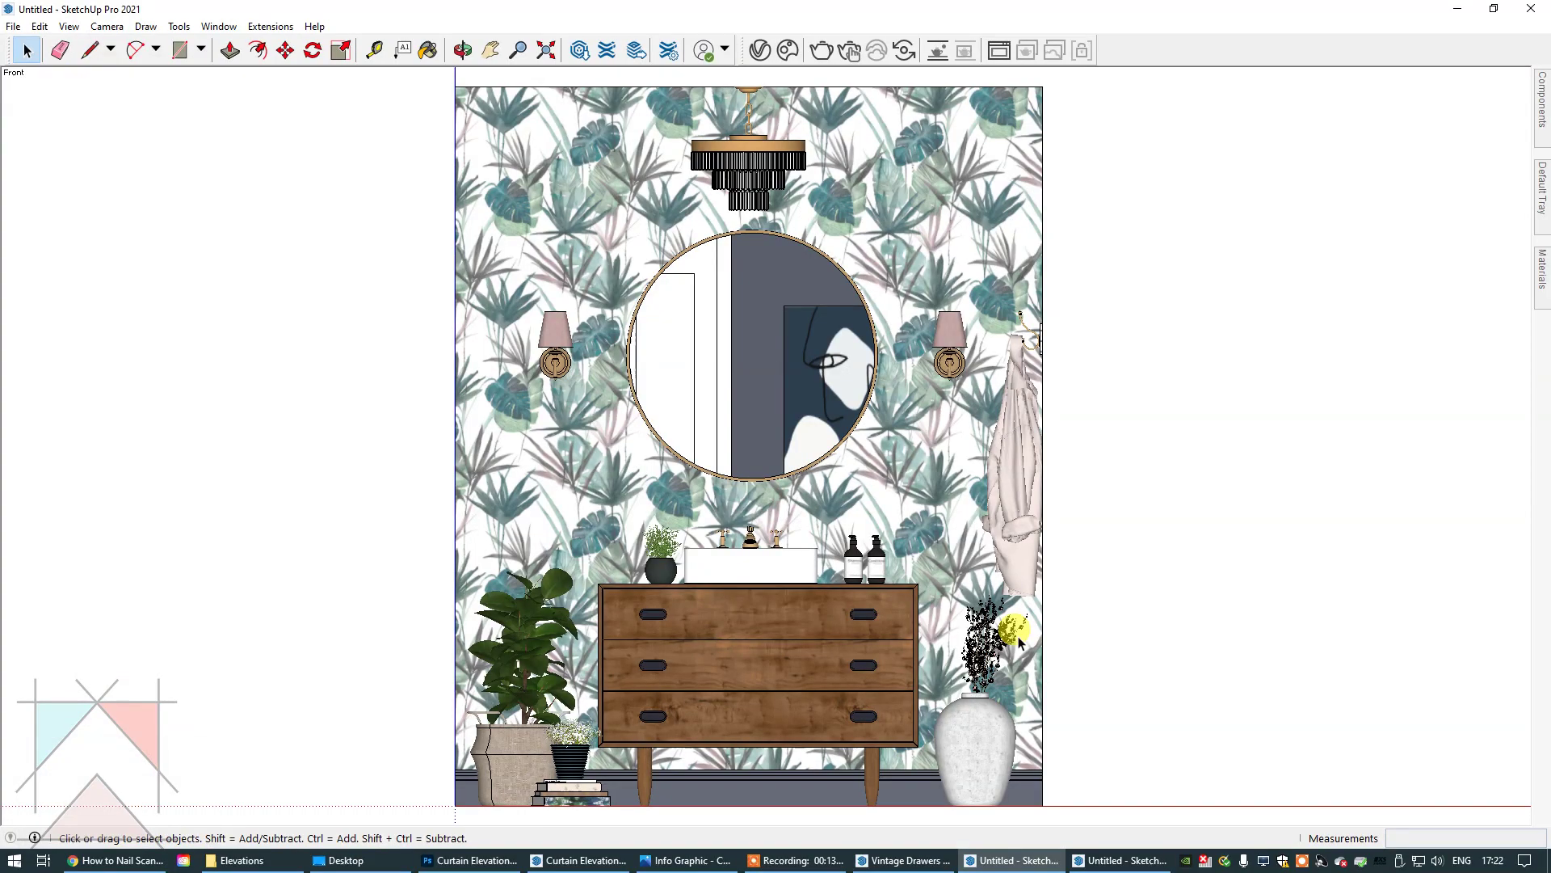
pyautogui.click(554, 346)
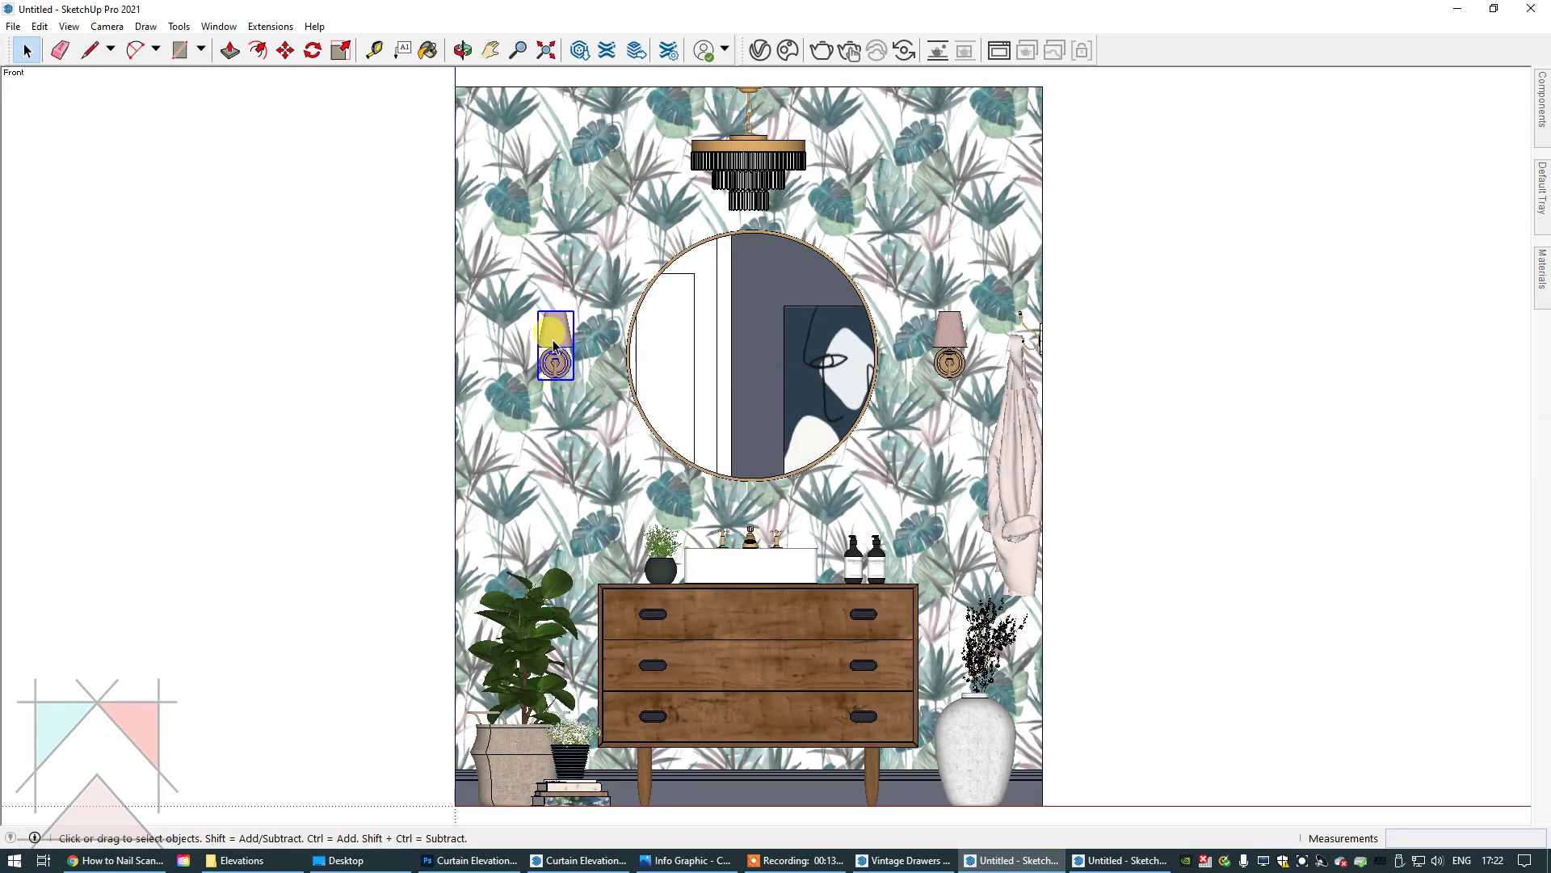
pyautogui.click(40, 26)
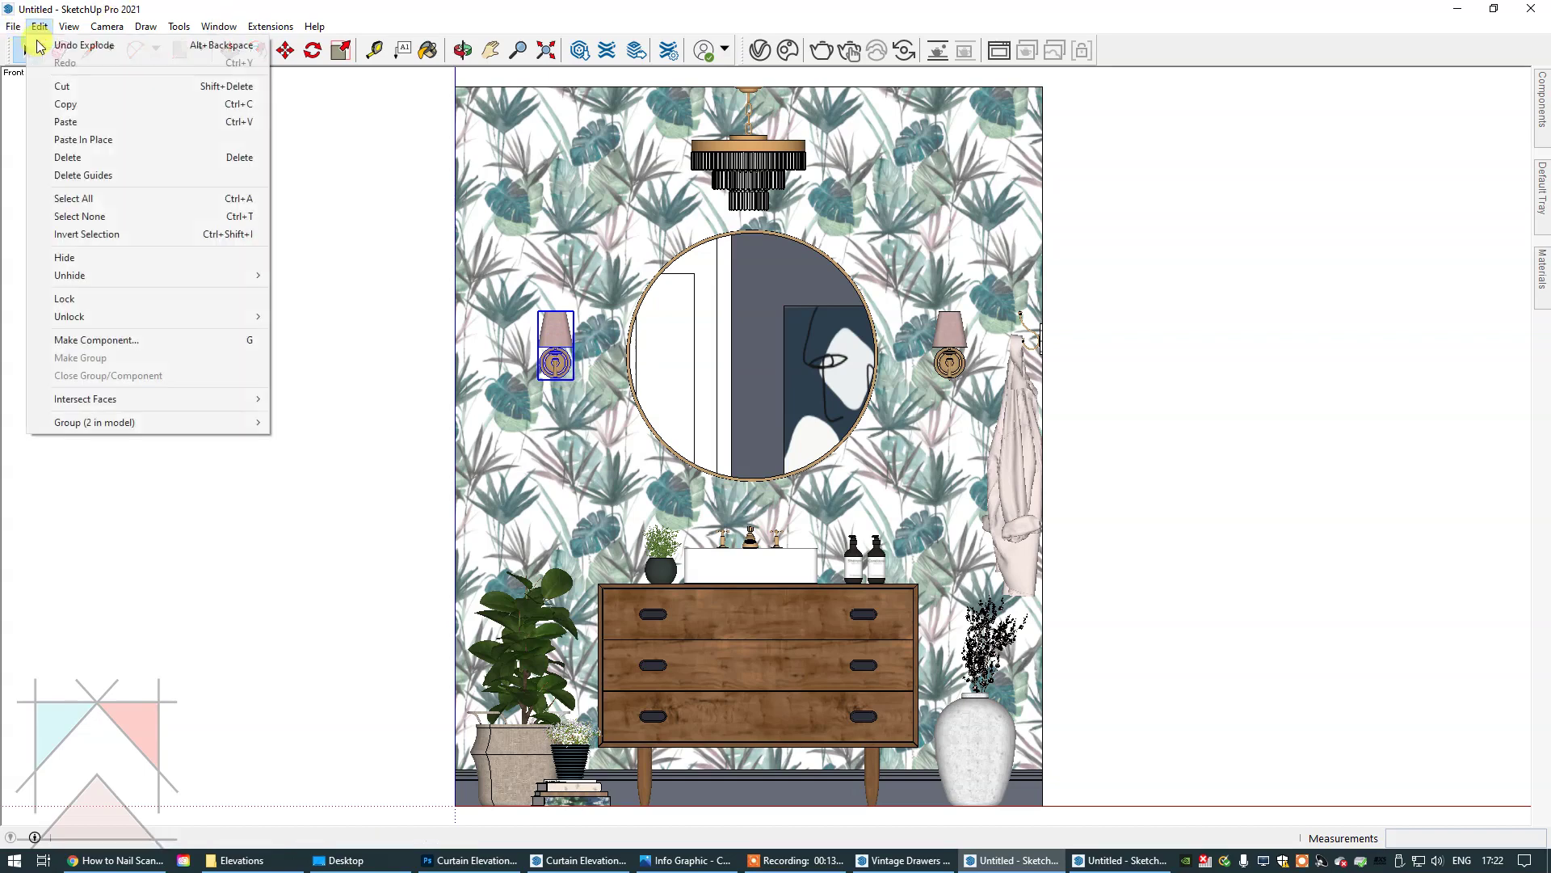
pyautogui.click(64, 105)
pyautogui.click(1132, 861)
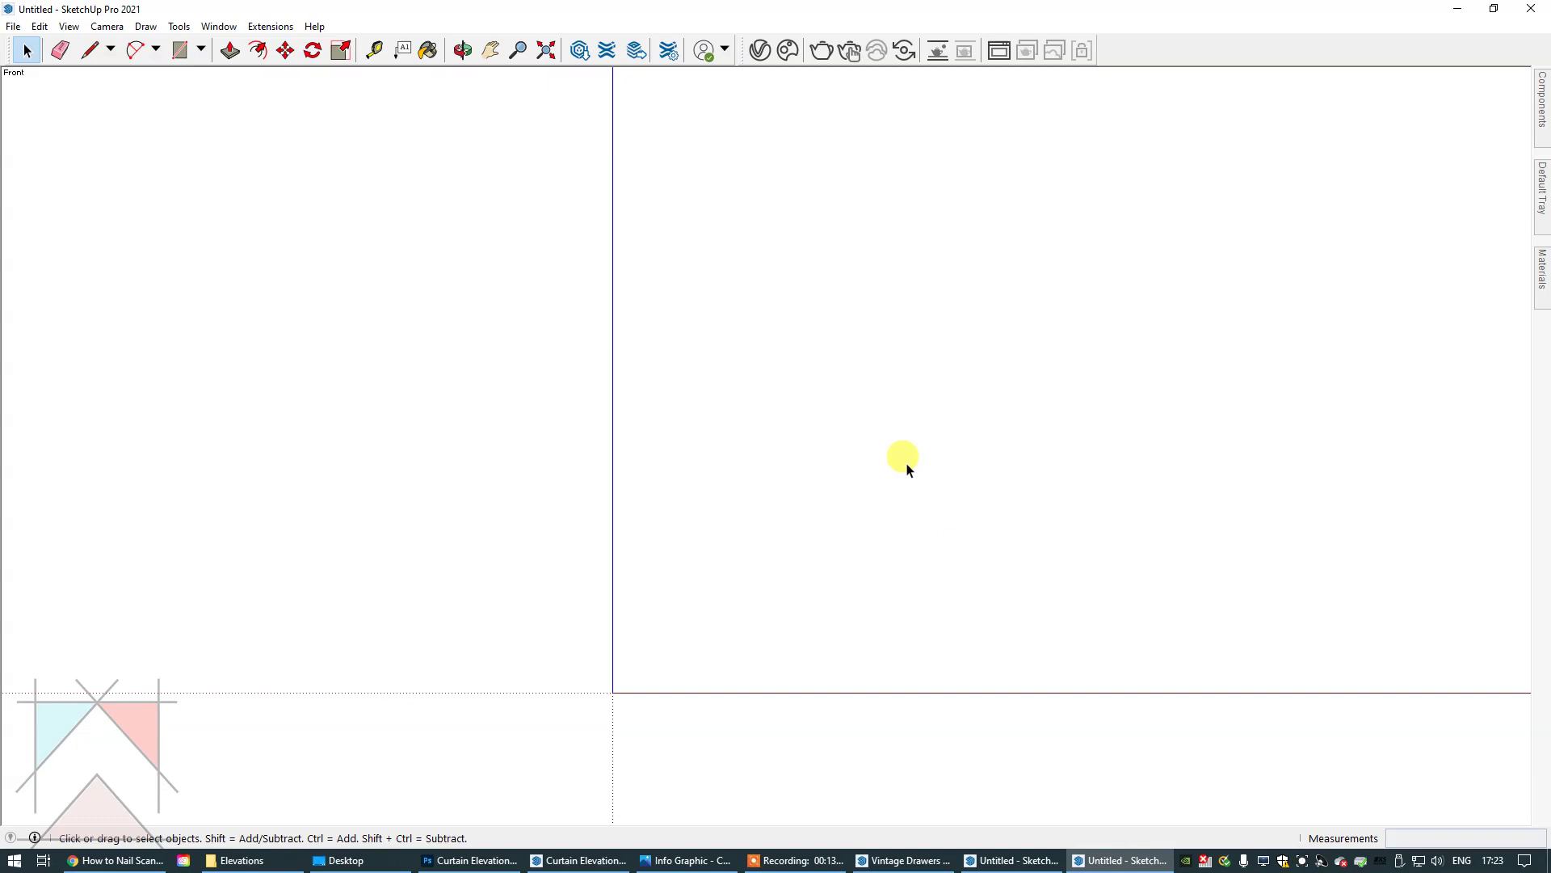
# Paste the sconce at the origin, deselect it, then brush a light wash over the lamp in Photoshop.
pyautogui.click(40, 26)
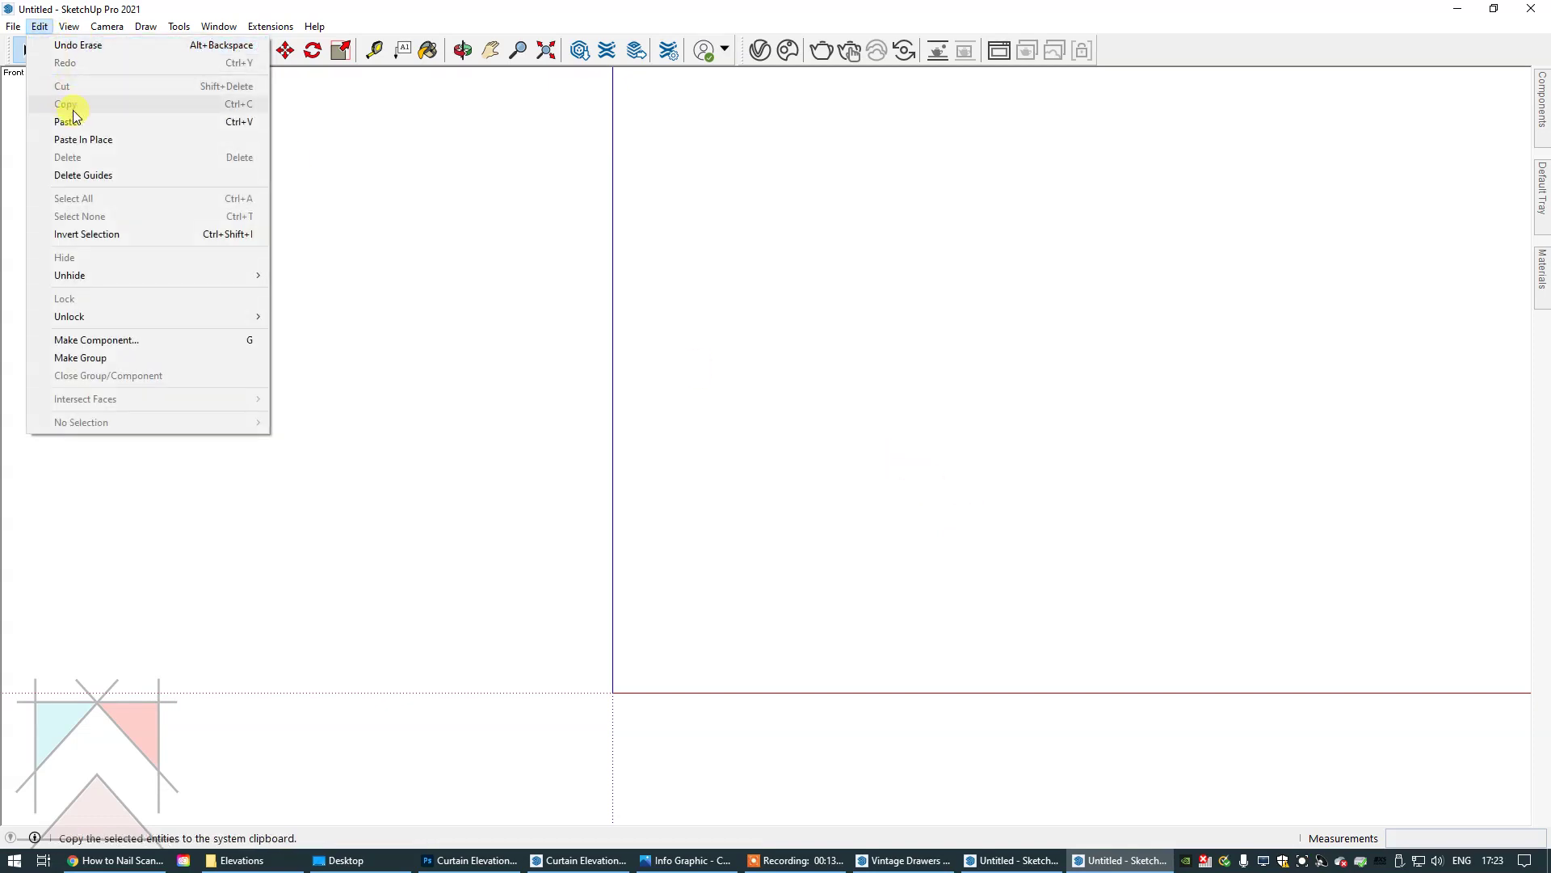
pyautogui.click(79, 123)
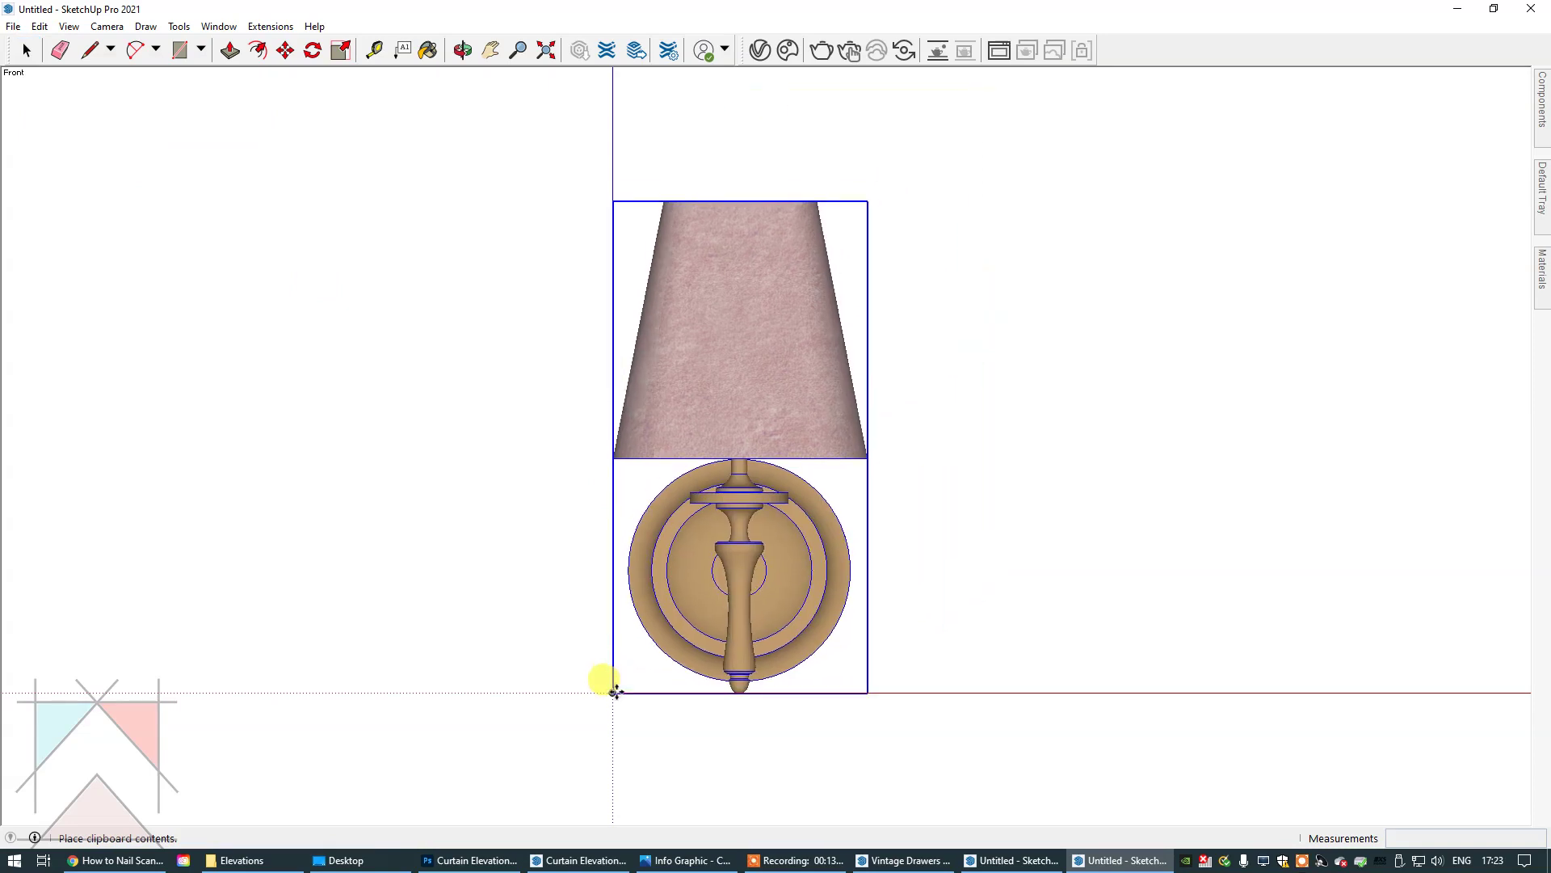
pyautogui.click(615, 692)
pyautogui.click(26, 50)
pyautogui.click(294, 276)
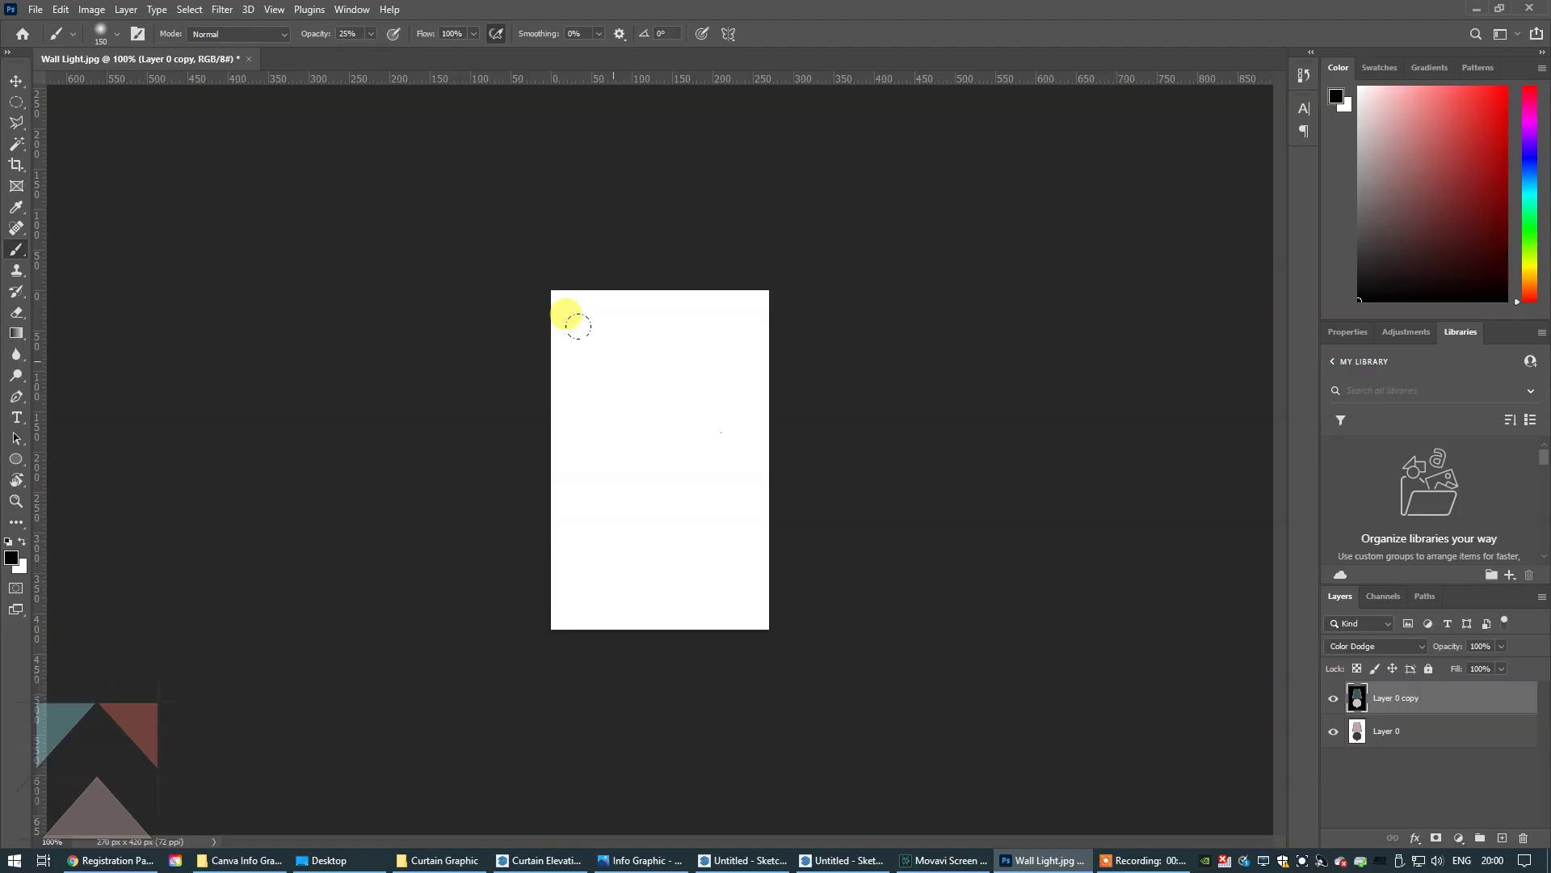
pyautogui.moveTo(584, 330)
pyautogui.mouseDown()
pyautogui.moveTo(613, 467)
pyautogui.moveTo(587, 400)
pyautogui.moveTo(622, 456)
pyautogui.moveTo(605, 535)
pyautogui.moveTo(603, 316)
pyautogui.moveTo(630, 357)
pyautogui.moveTo(627, 312)
pyautogui.moveTo(656, 401)
pyautogui.moveTo(649, 483)
pyautogui.moveTo(587, 513)
pyautogui.moveTo(644, 494)
pyautogui.moveTo(695, 521)
pyautogui.mouseUp()
# Raise brush opacity from 25% to 40% and paint more pink tone into the lampshade.
pyautogui.click(370, 33)
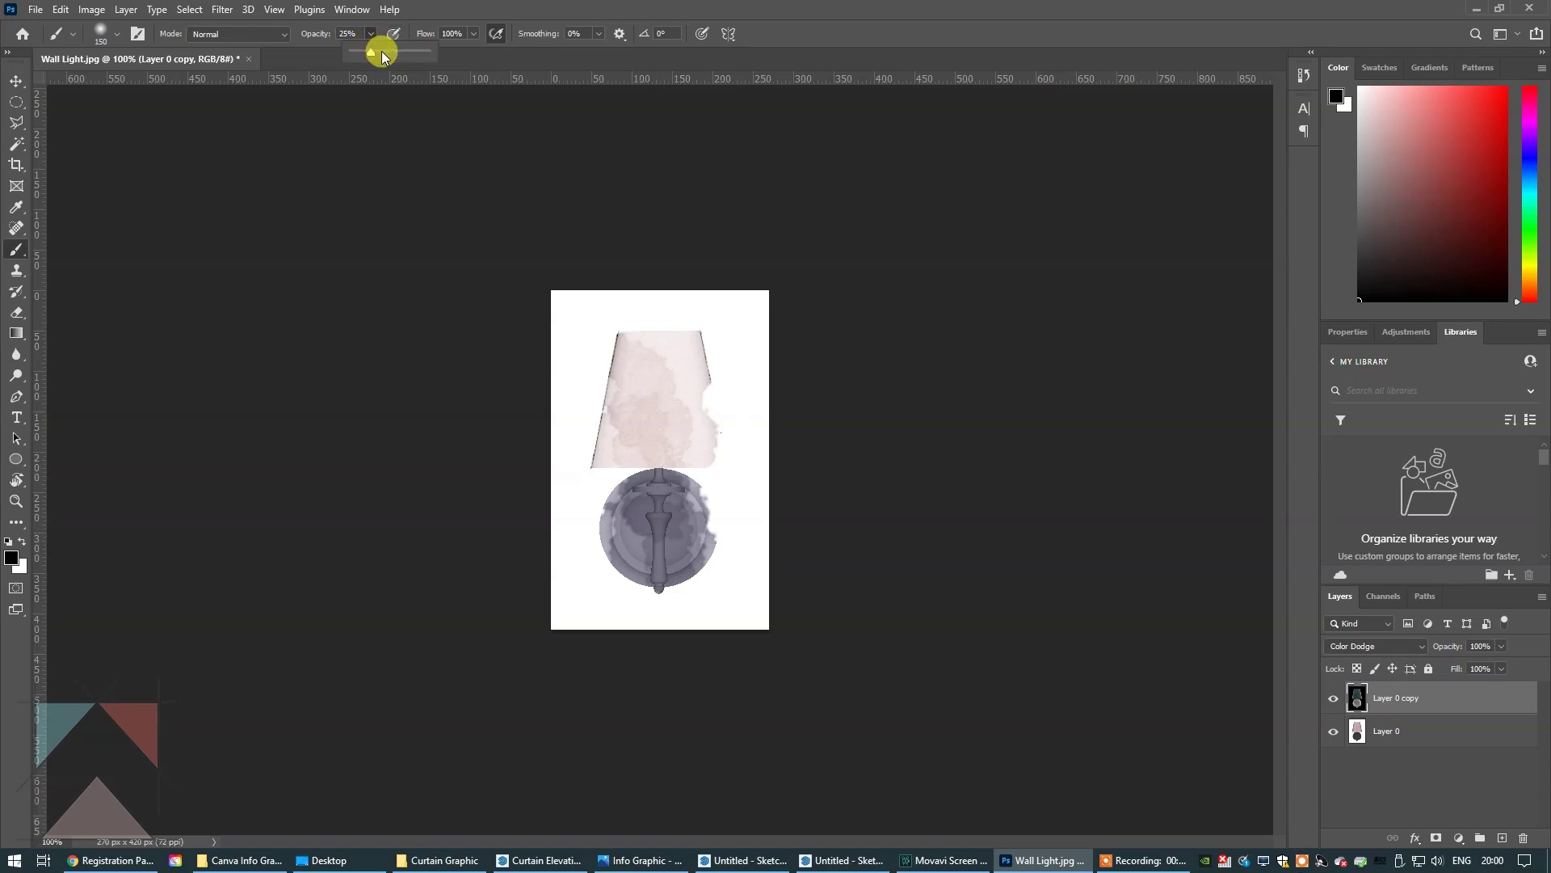
pyautogui.moveTo(370, 52); pyautogui.dragTo(382, 52)
pyautogui.moveTo(656, 379)
pyautogui.mouseDown()
pyautogui.moveTo(554, 415)
pyautogui.moveTo(628, 398)
pyautogui.moveTo(627, 325)
pyautogui.moveTo(632, 443)
pyautogui.moveTo(595, 508)
pyautogui.moveTo(631, 528)
pyautogui.moveTo(647, 507)
pyautogui.moveTo(629, 470)
pyautogui.moveTo(622, 514)
pyautogui.moveTo(647, 536)
pyautogui.moveTo(789, 528)
pyautogui.moveTo(671, 477)
pyautogui.moveTo(673, 493)
pyautogui.moveTo(849, 539)
pyautogui.mouseUp()
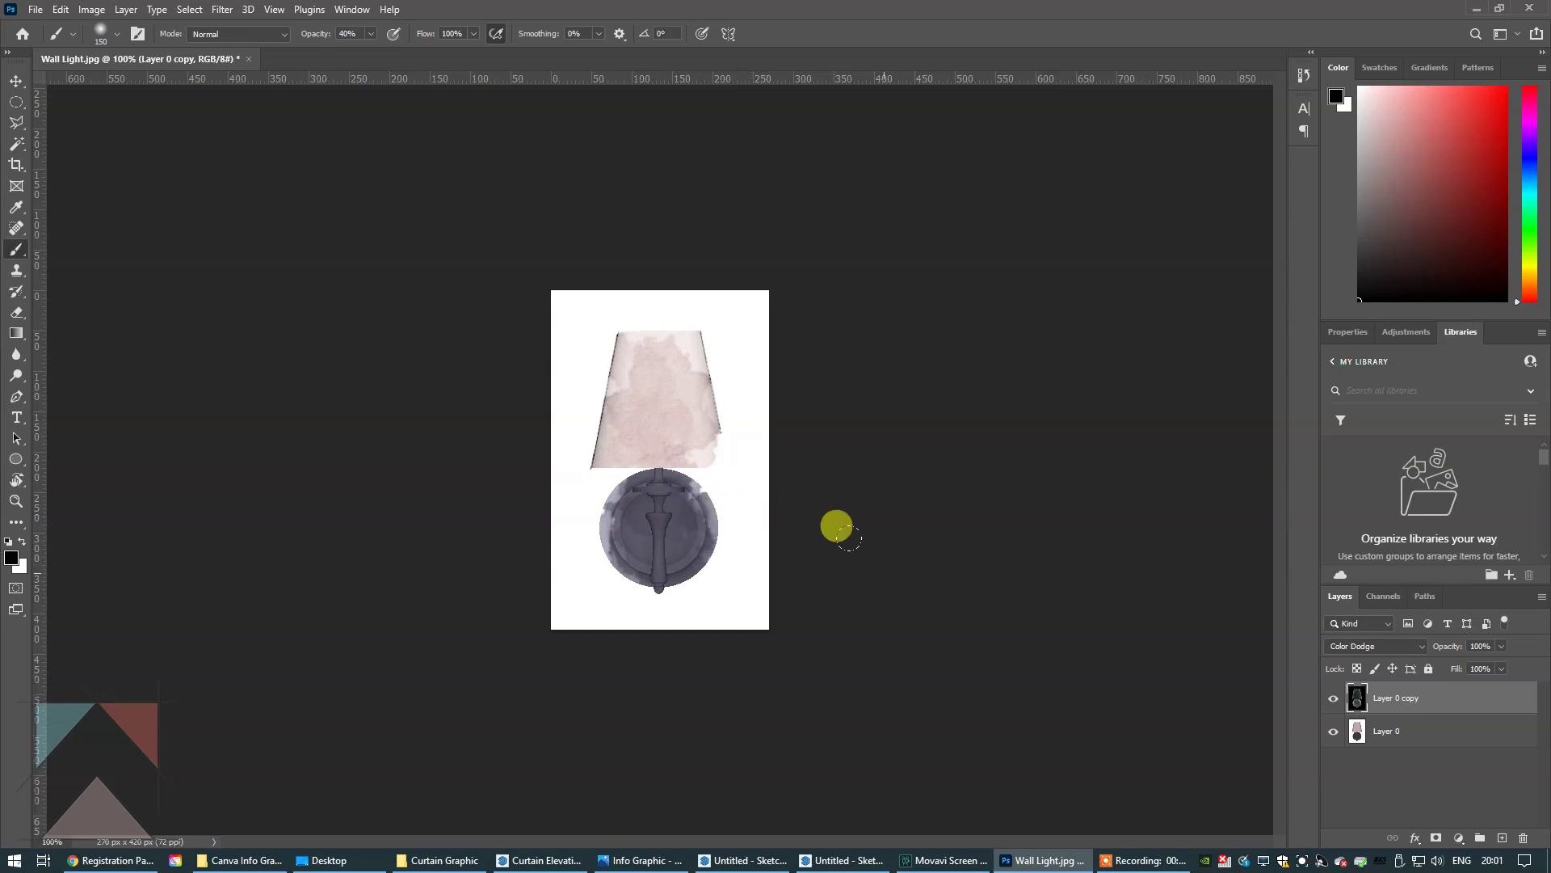